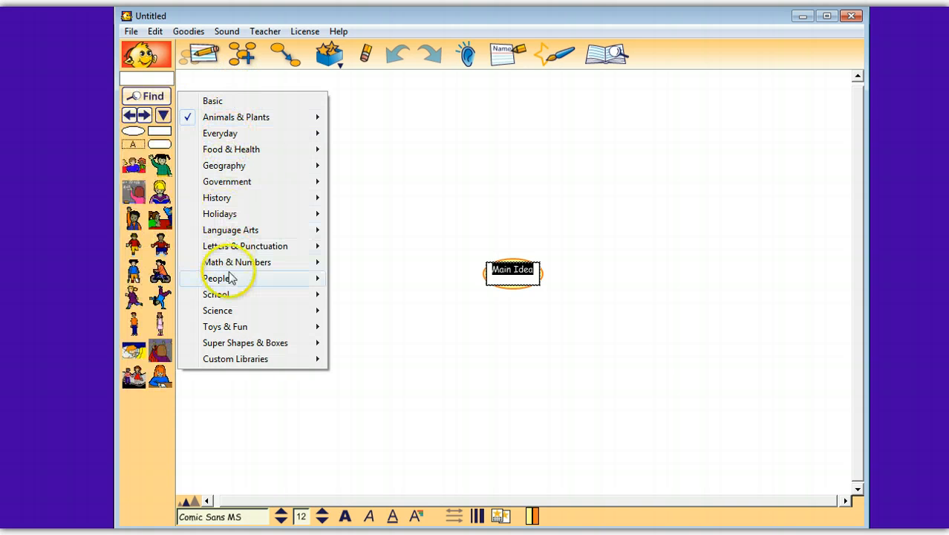
- Browse the symbol library categories and their sub-libraries, from Animals & Plants through Super Shapes & Boxes and Custom Libraries
left_click(238, 124)
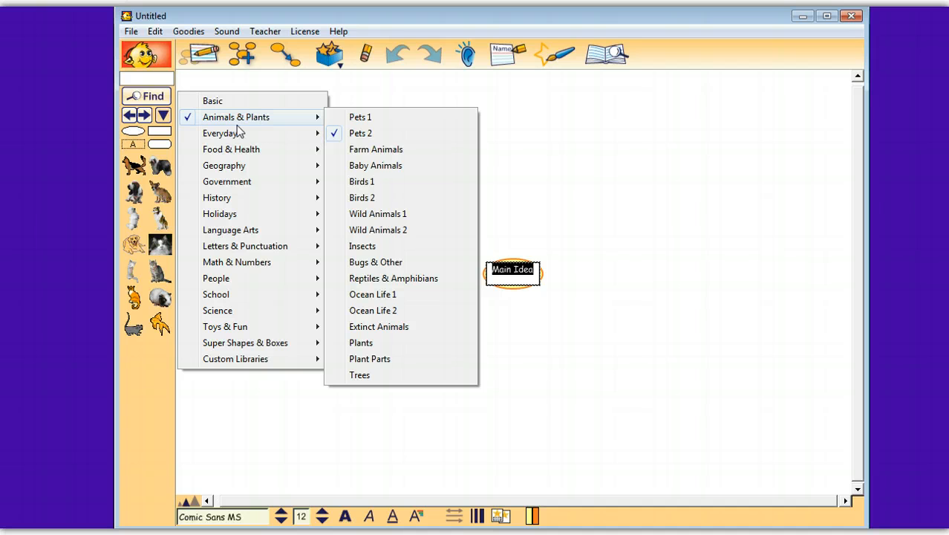
left_click(239, 131)
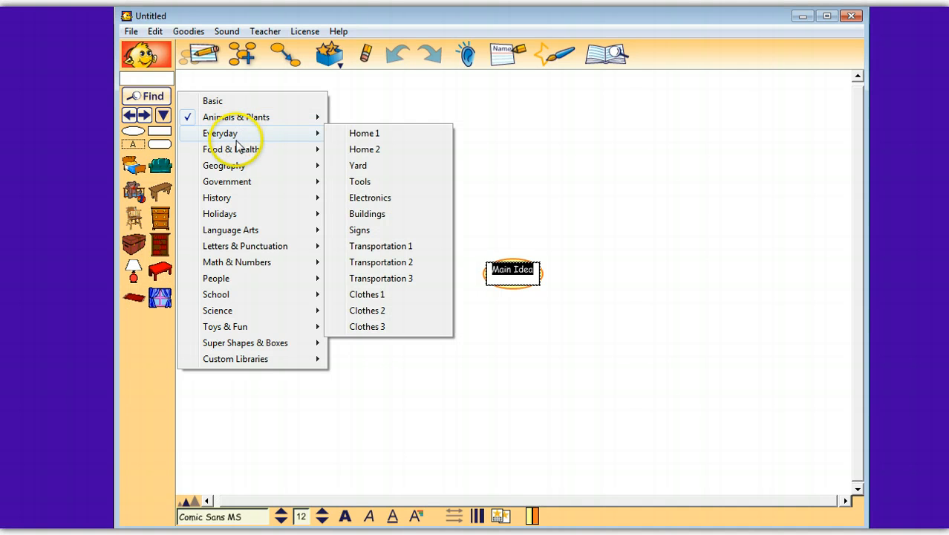
mouse_move(239, 168)
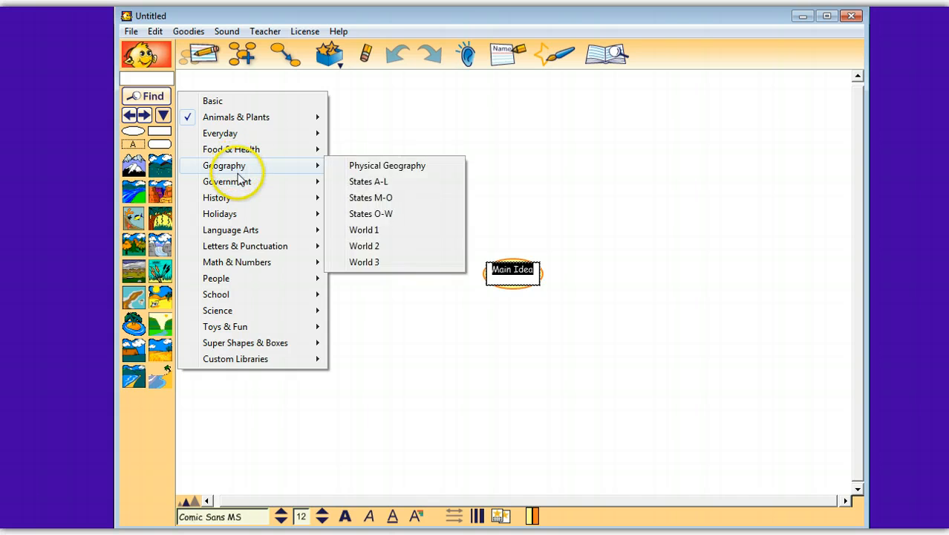
mouse_move(242, 185)
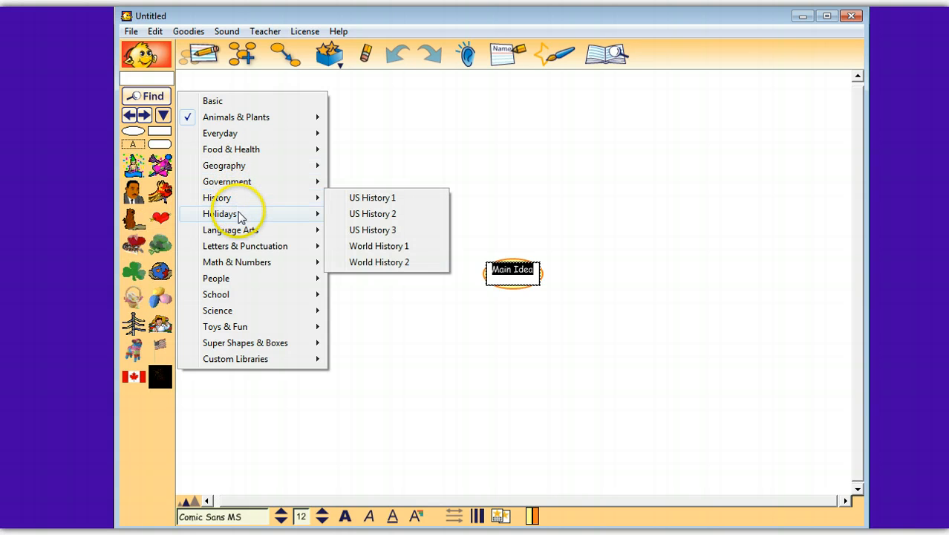
mouse_move(241, 235)
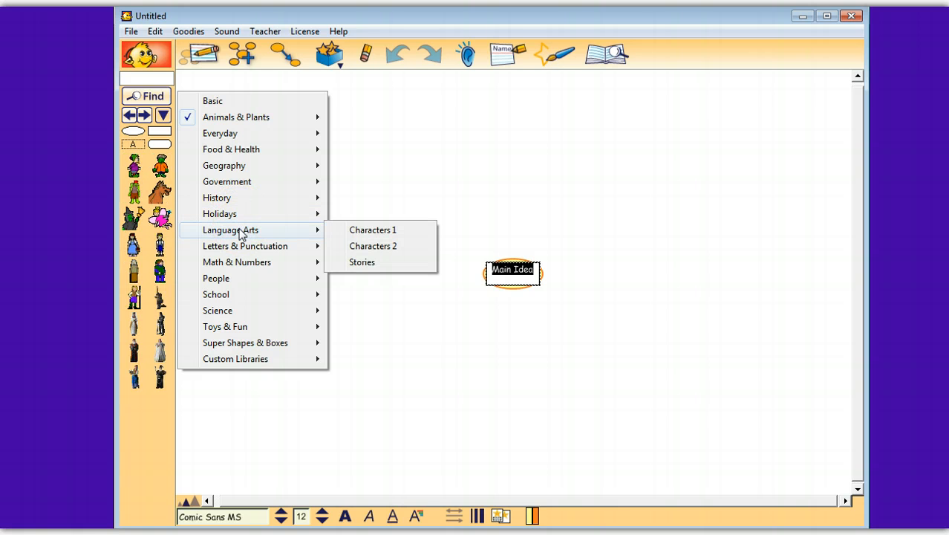
mouse_move(245, 253)
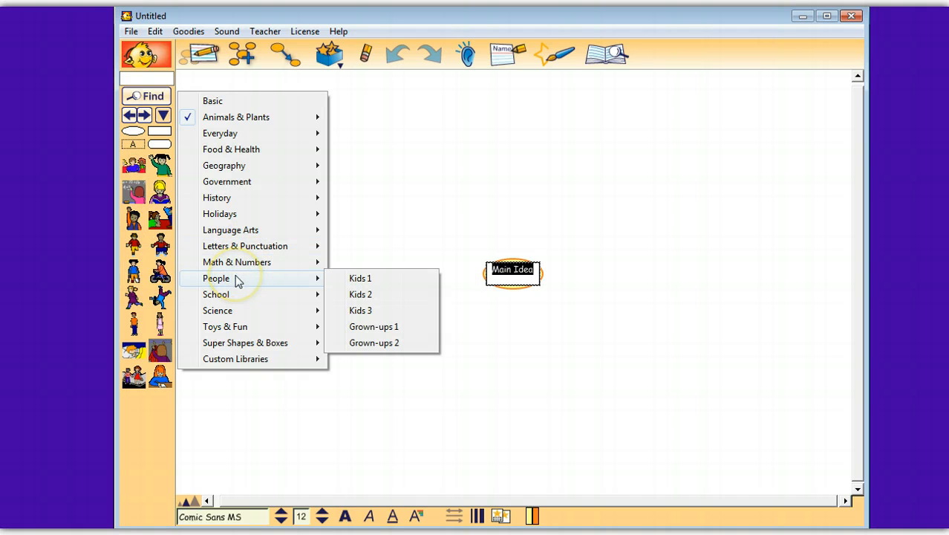
mouse_move(238, 296)
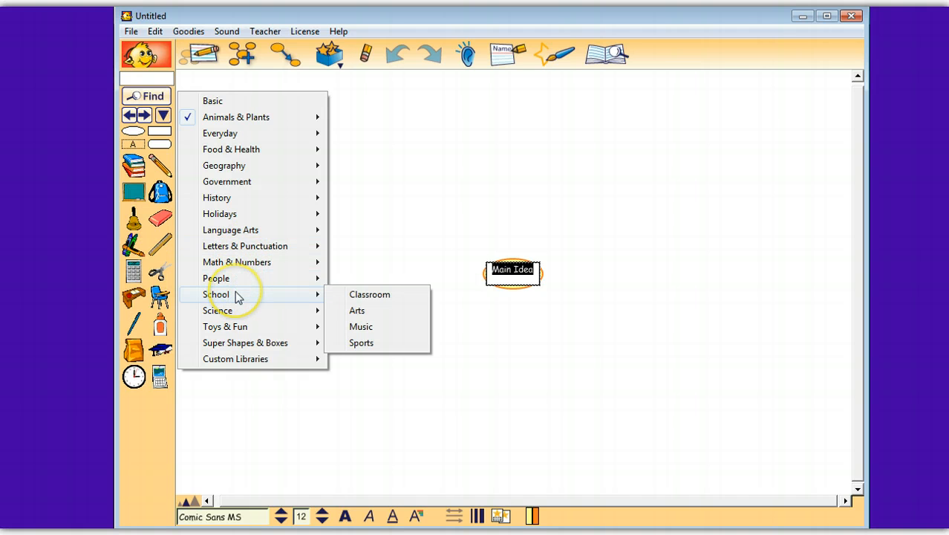
mouse_move(238, 312)
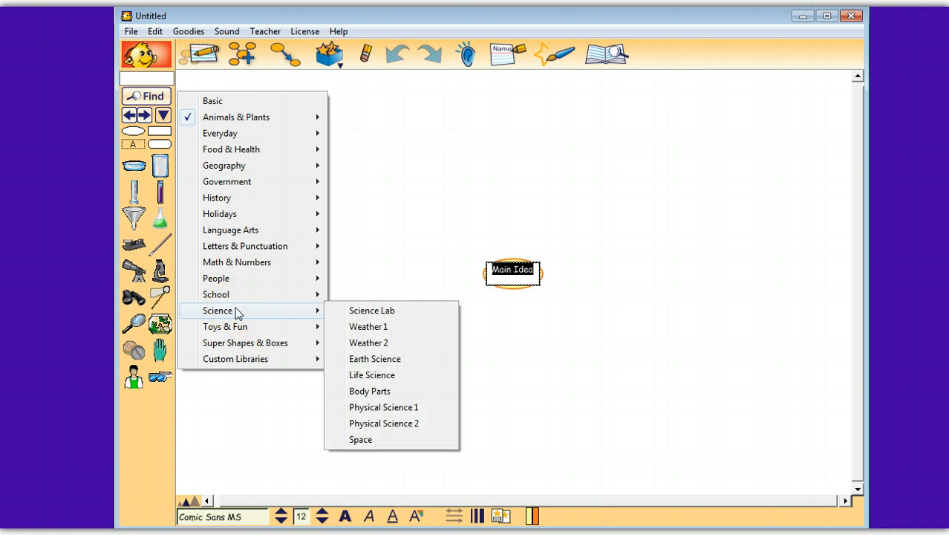
mouse_move(239, 335)
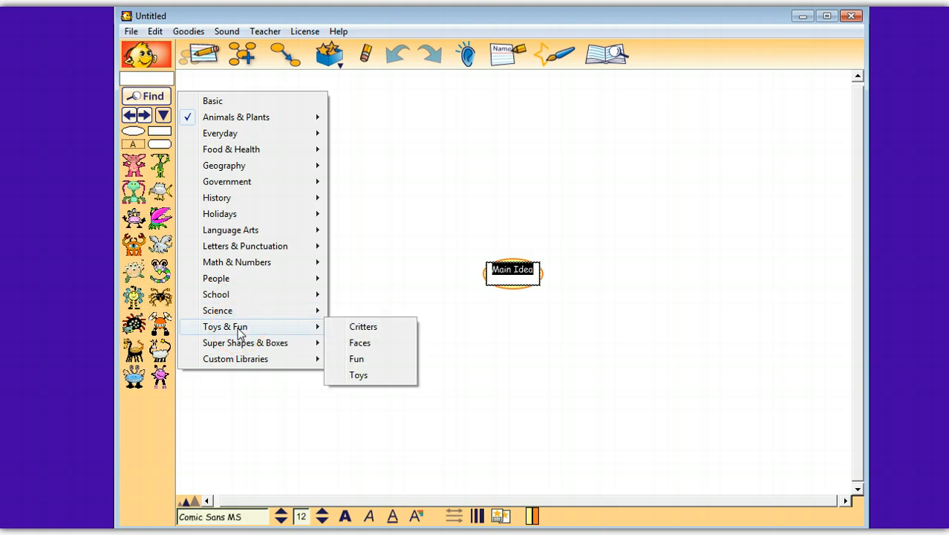
left_click(240, 346)
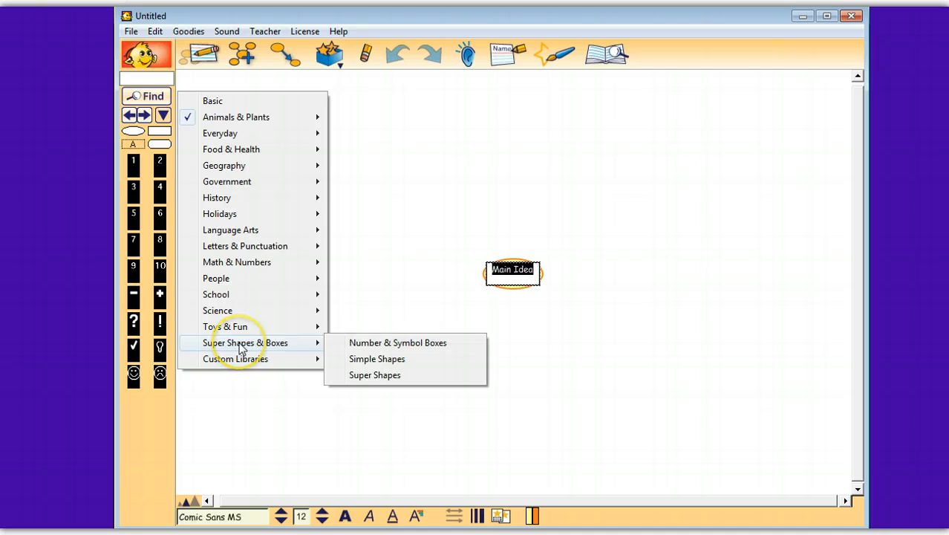
left_click(392, 343)
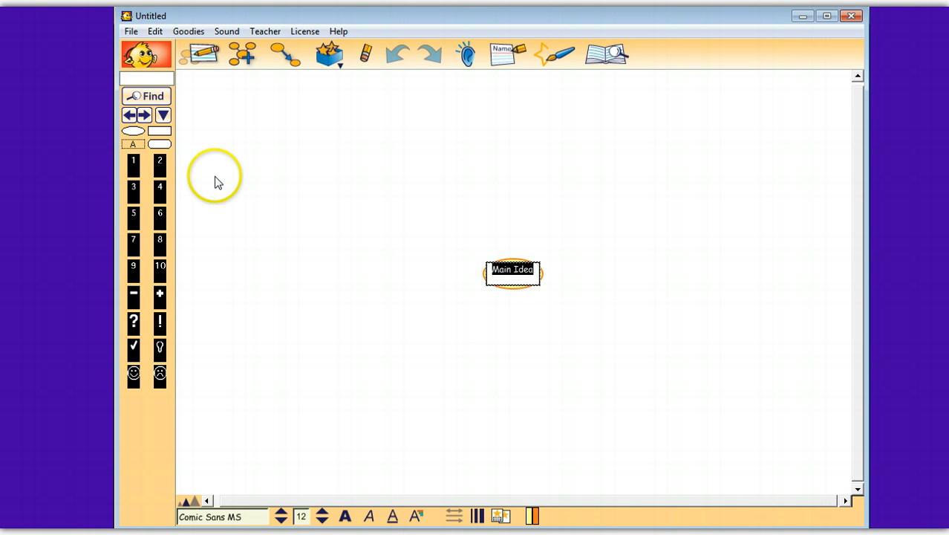
left_click(163, 115)
left_click(250, 361)
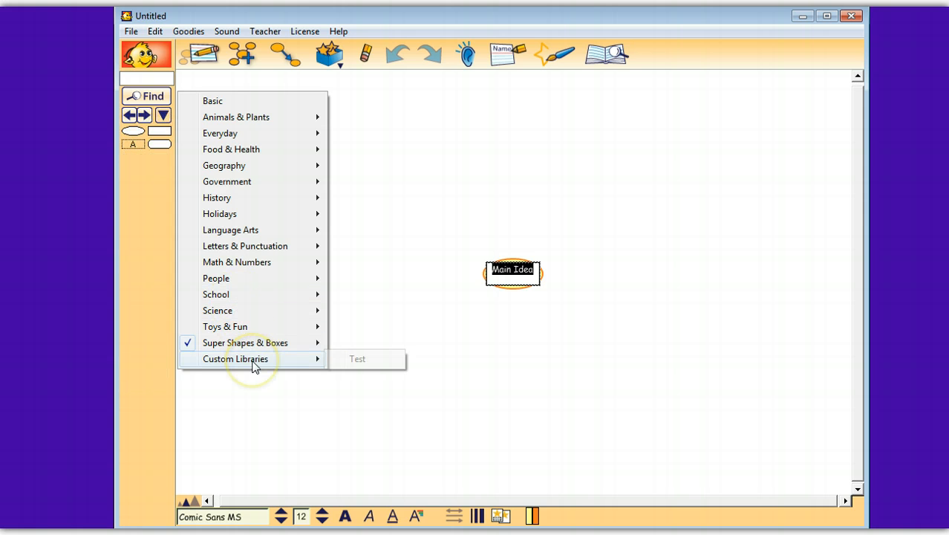
- Load the Pets 2 symbol library and add its rat, hamster wheel and frog symbols to the left of the main idea
left_click(223, 119)
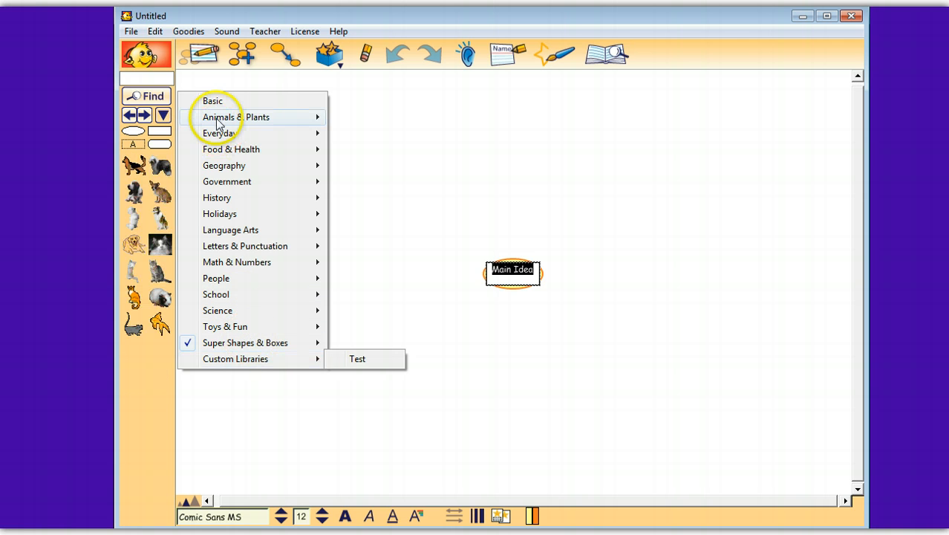
left_click(386, 147)
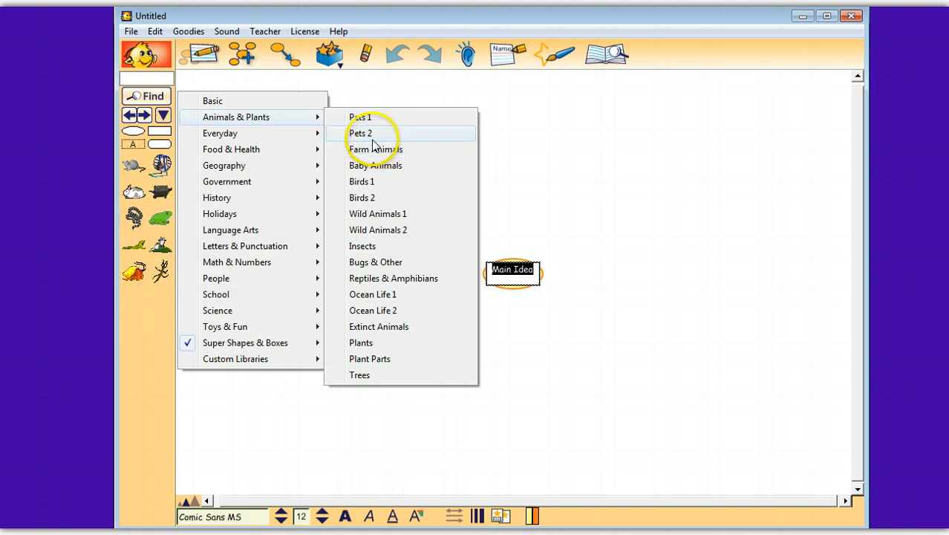
left_click(364, 133)
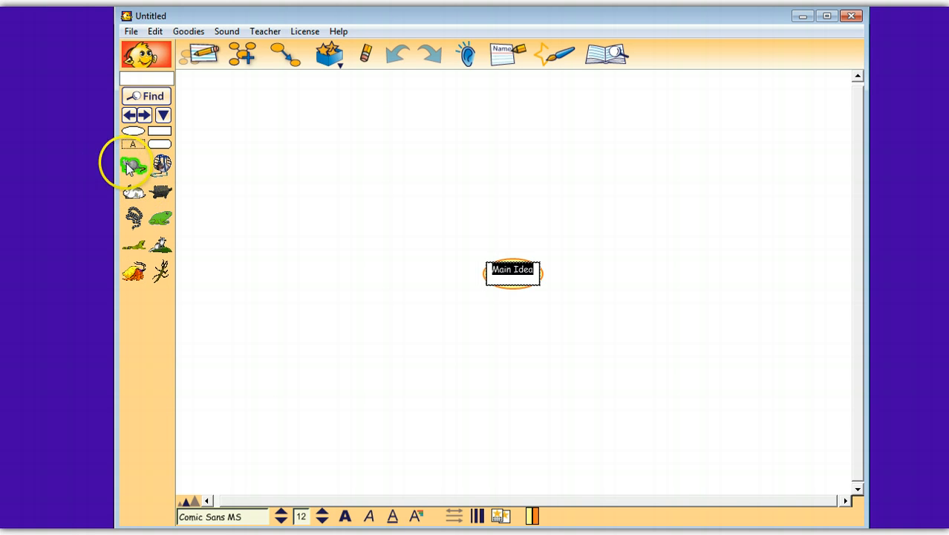
left_click_drag(128, 165, 352, 162)
left_click(163, 167)
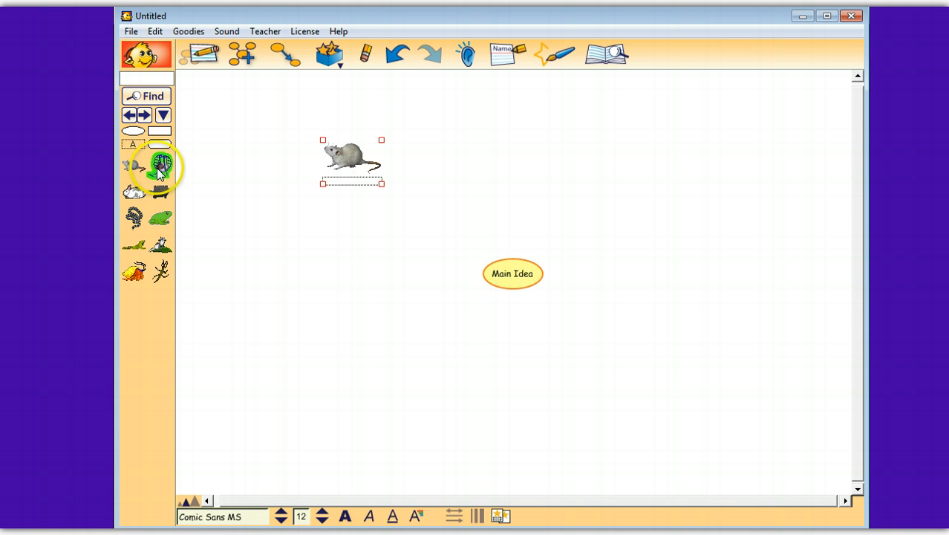
left_click(170, 217)
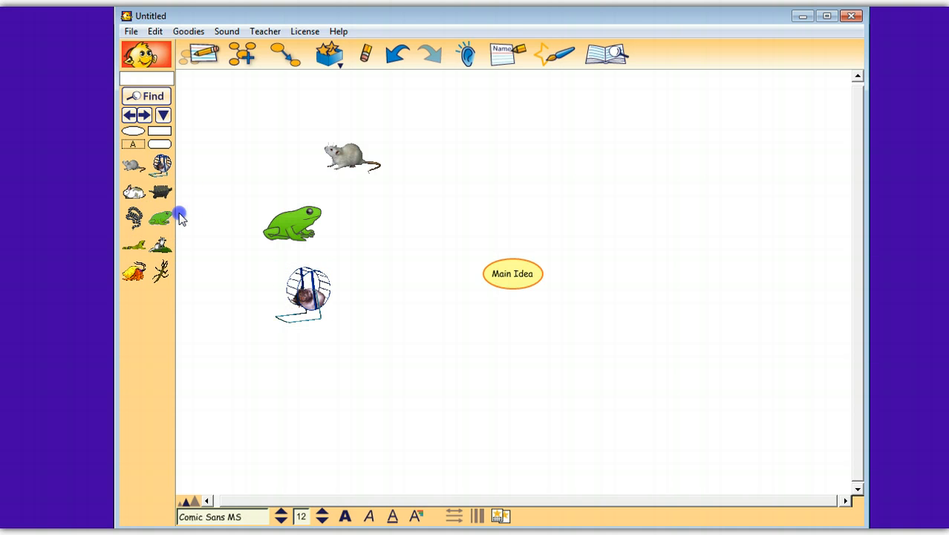
- Change the Main Idea symbol to the turtle and attach three linked empty symbols to it
left_click(524, 263)
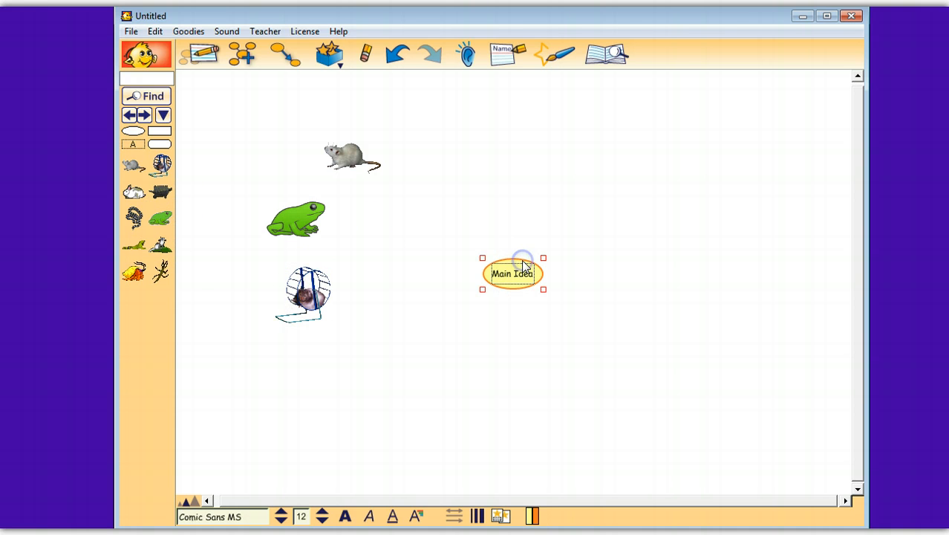
left_click(161, 192)
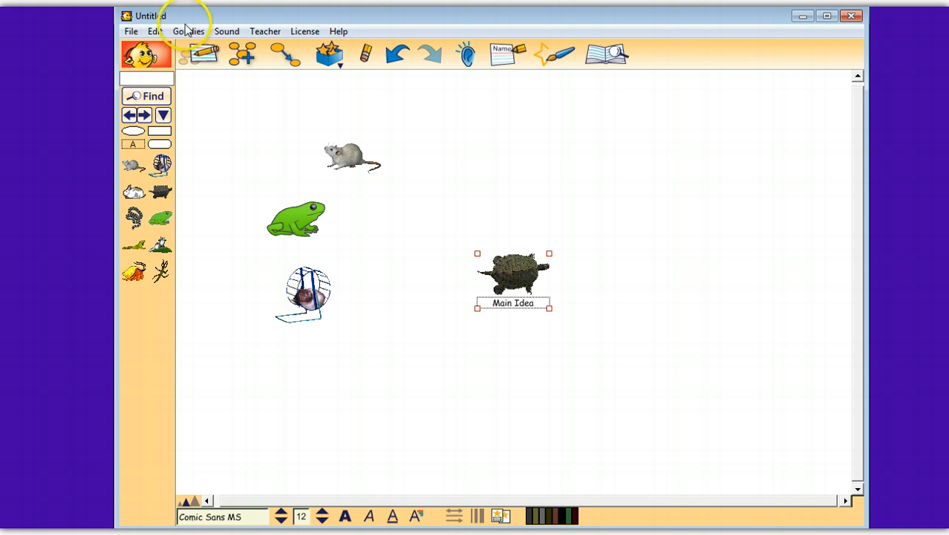
left_click(240, 59)
left_click(240, 59)
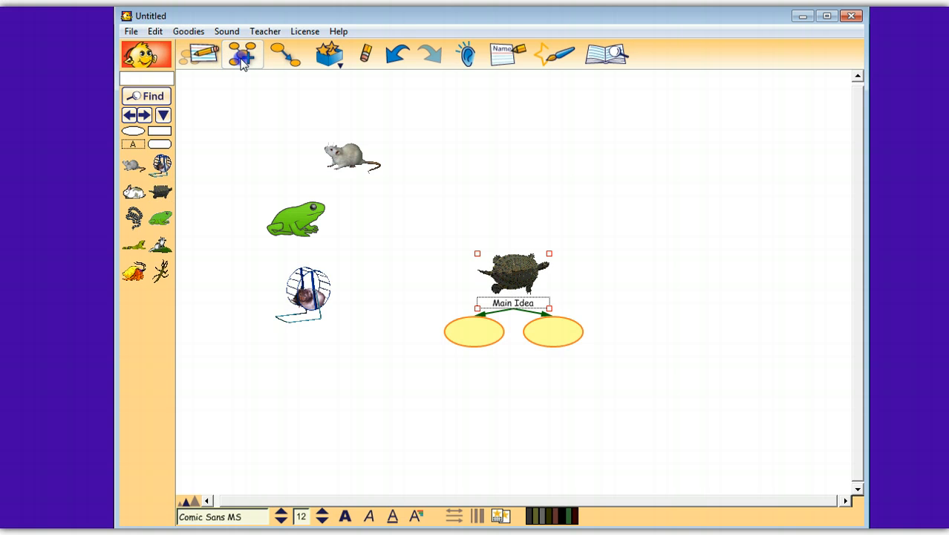
left_click(241, 59)
- Replace the linked ovals with the ferret above, the stick insect at lower right and the hermit crab at lower left of the turtle
left_click(474, 216)
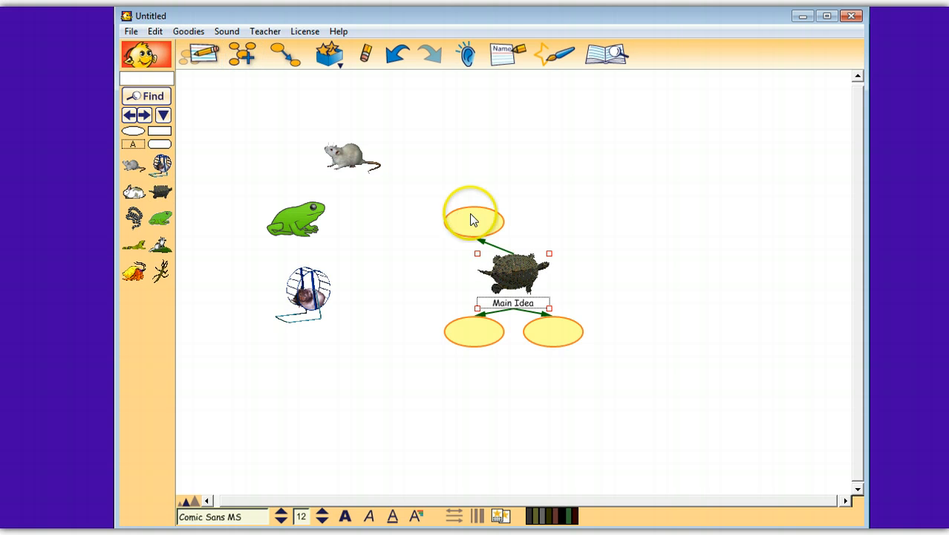
left_click(160, 246)
left_click(566, 338)
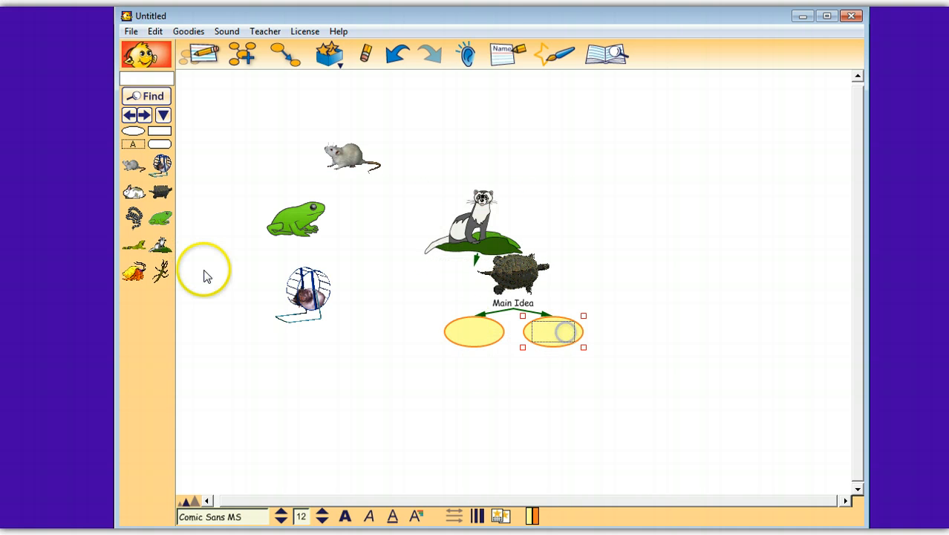
left_click(164, 272)
left_click(474, 331)
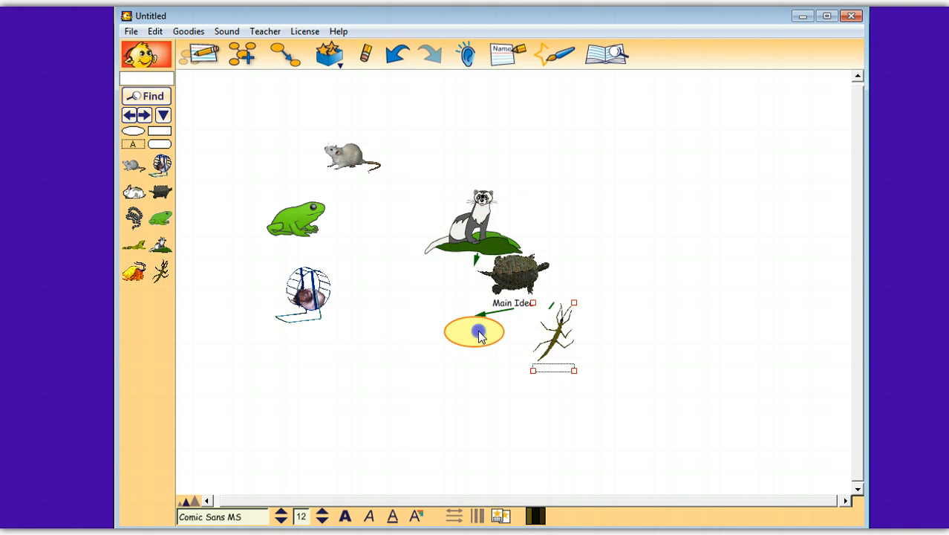
left_click(133, 273)
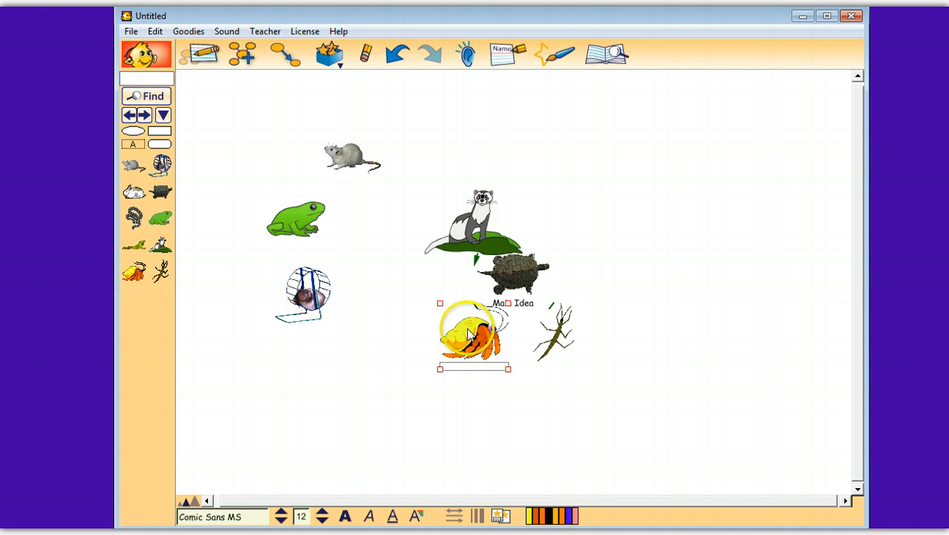
- Spread the hermit crab, stick insect and ferret farther out from the turtle so their link arrows are clear
left_click_drag(483, 332, 411, 373)
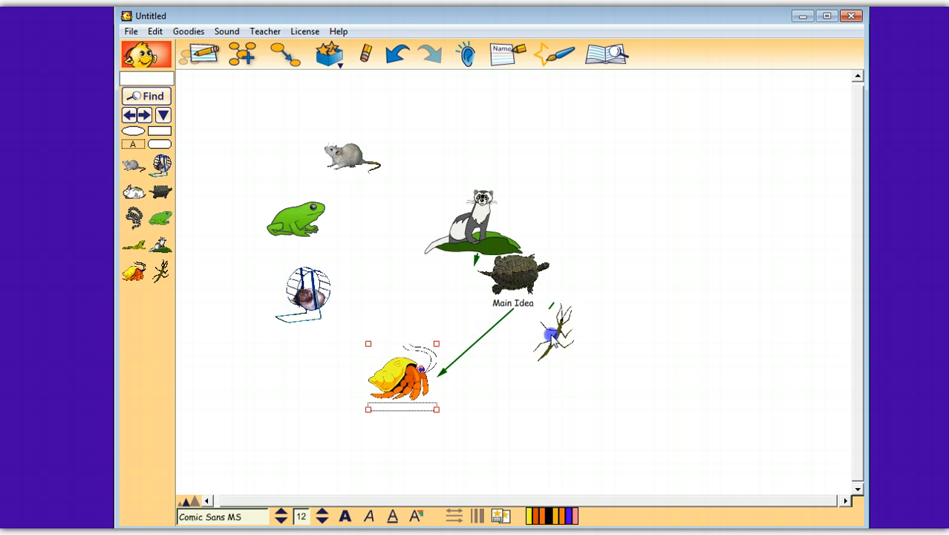
left_click_drag(551, 335, 617, 375)
left_click_drag(470, 221, 480, 140)
left_click(689, 276)
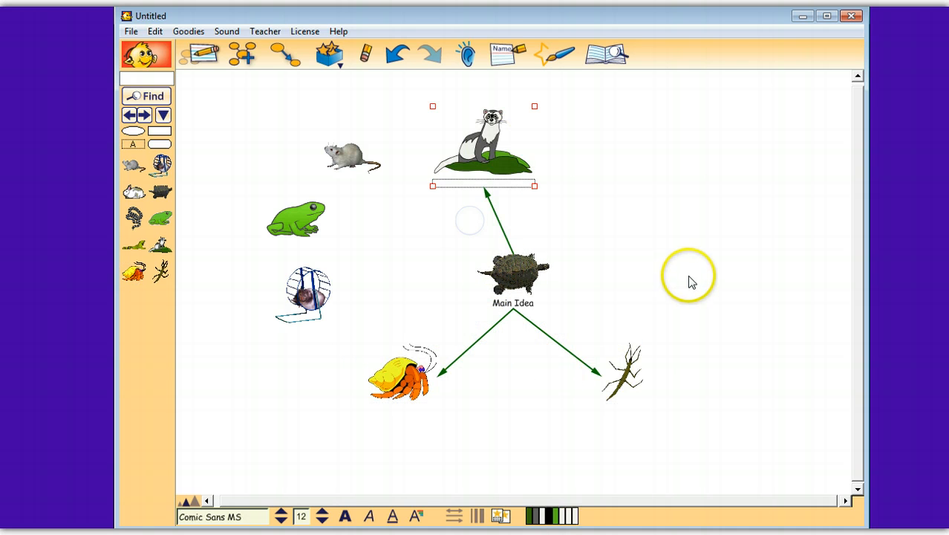
- Preview the enlarged picture and name of the turtle symbol in the library
left_click(249, 218)
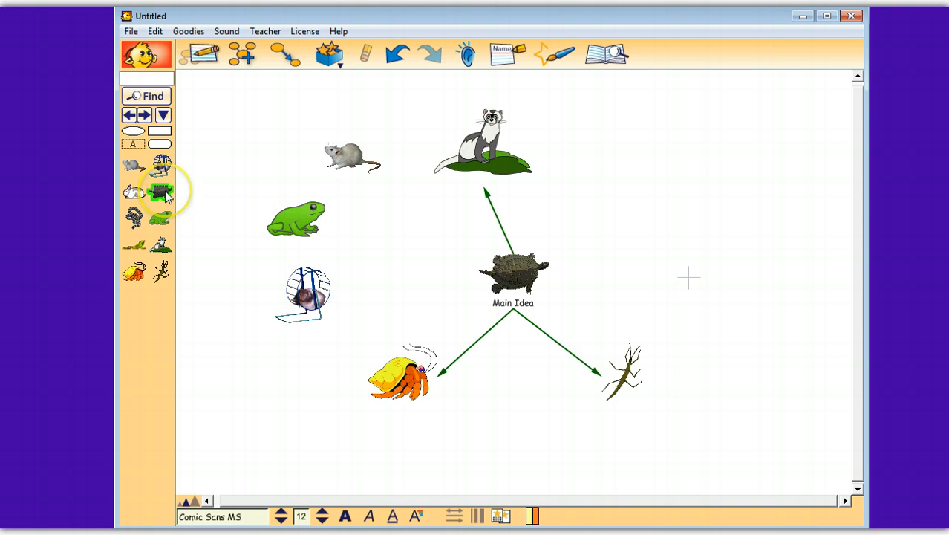
mouse_move(166, 193)
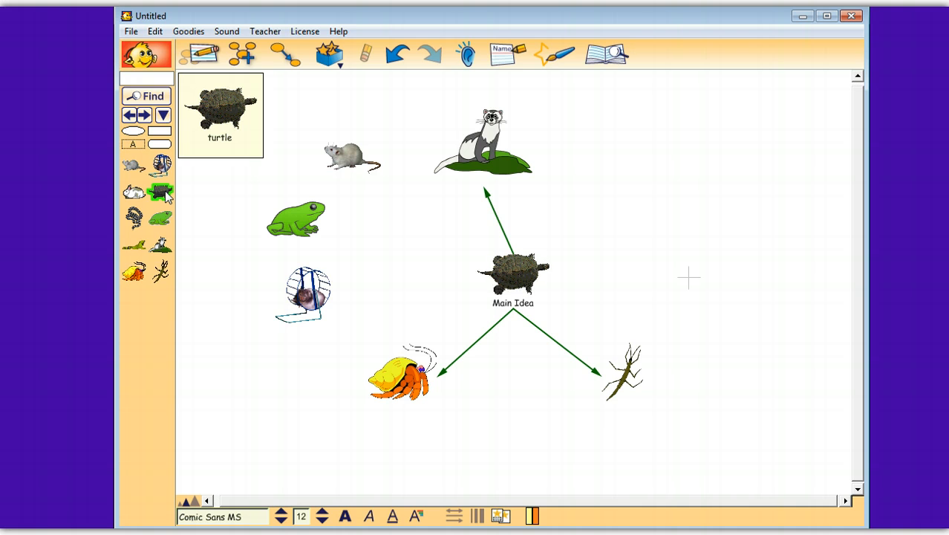
mouse_move(164, 173)
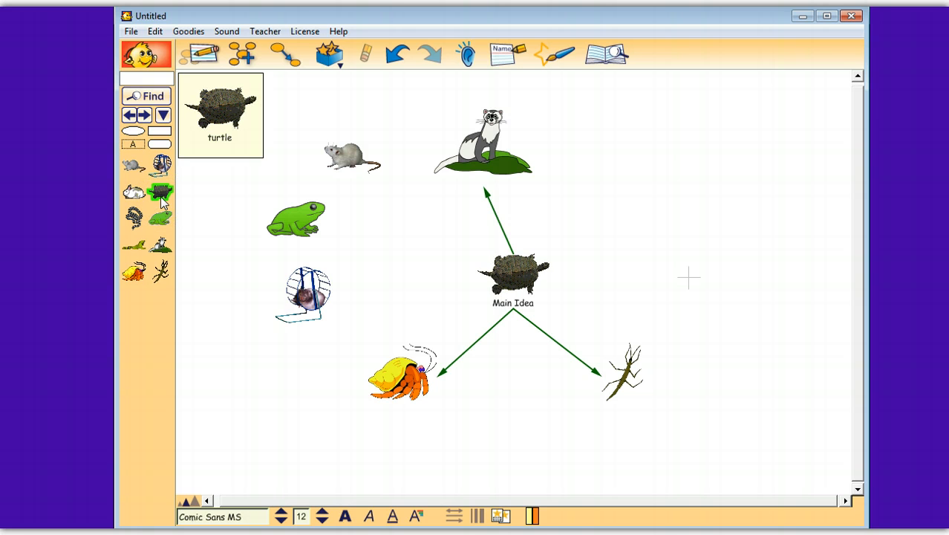
- Switch the symbol library to Physical Geography in the Geography category
left_click(163, 115)
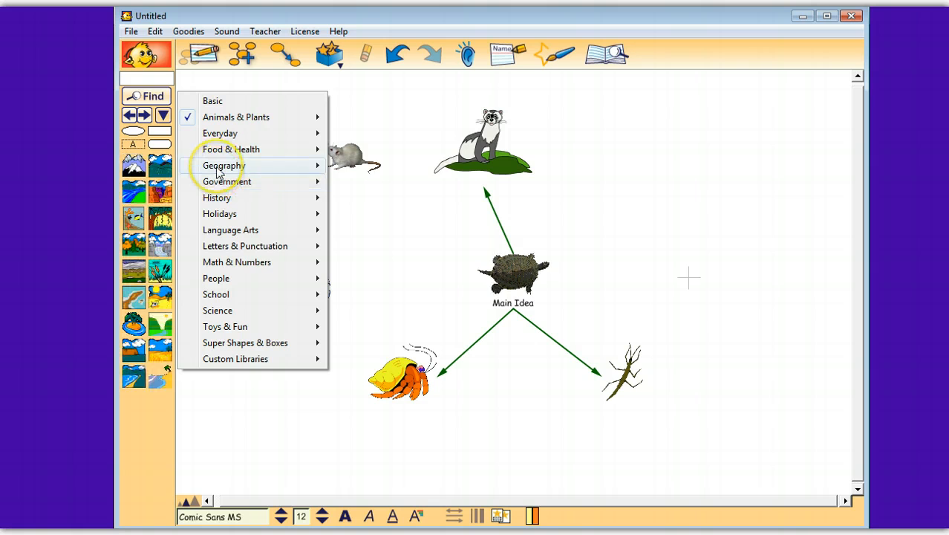
mouse_move(220, 174)
left_click(348, 167)
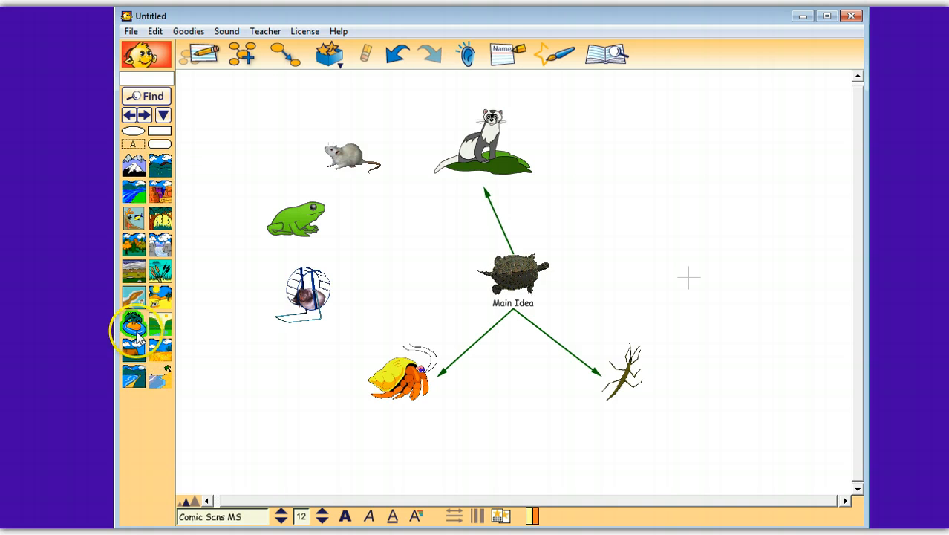
- Preview the enlarged pictures and names of the island, beach, bay and valley symbols
mouse_move(136, 333)
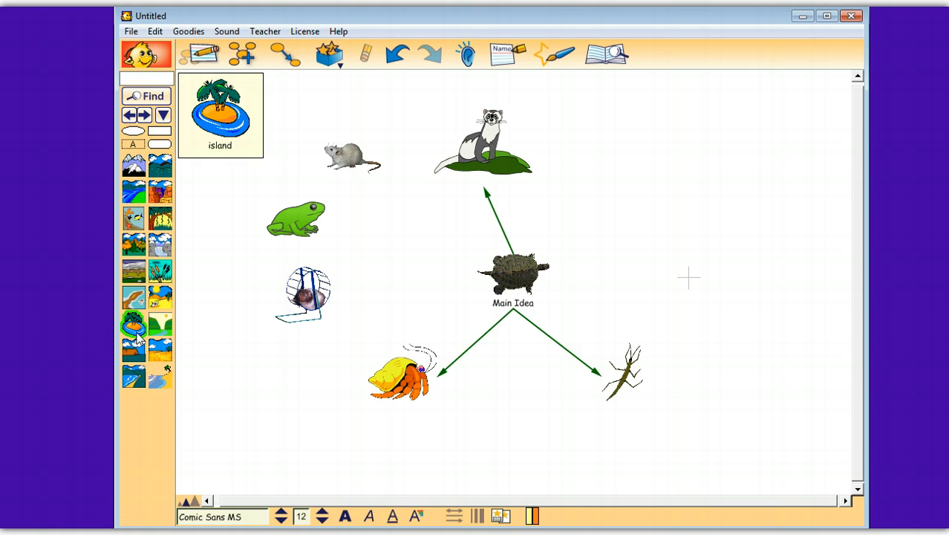
mouse_move(154, 379)
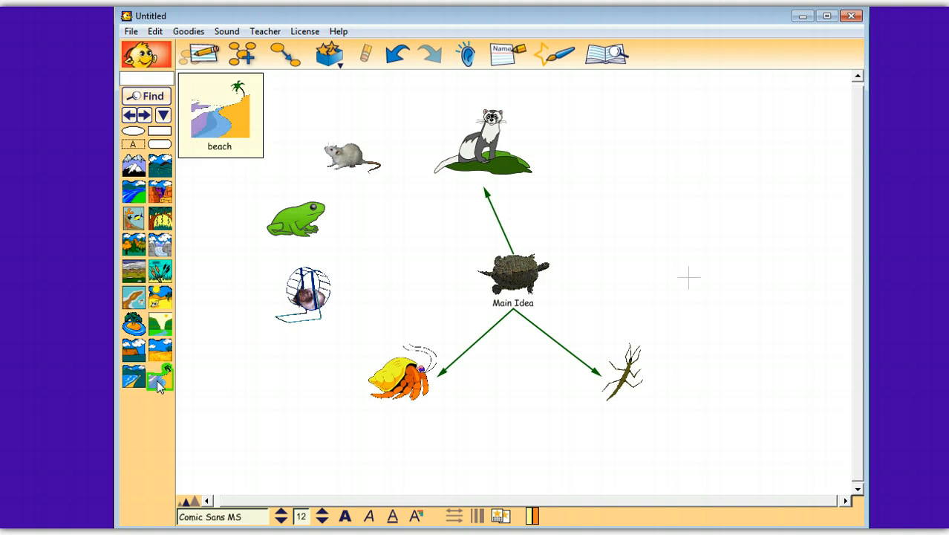
left_click(134, 376)
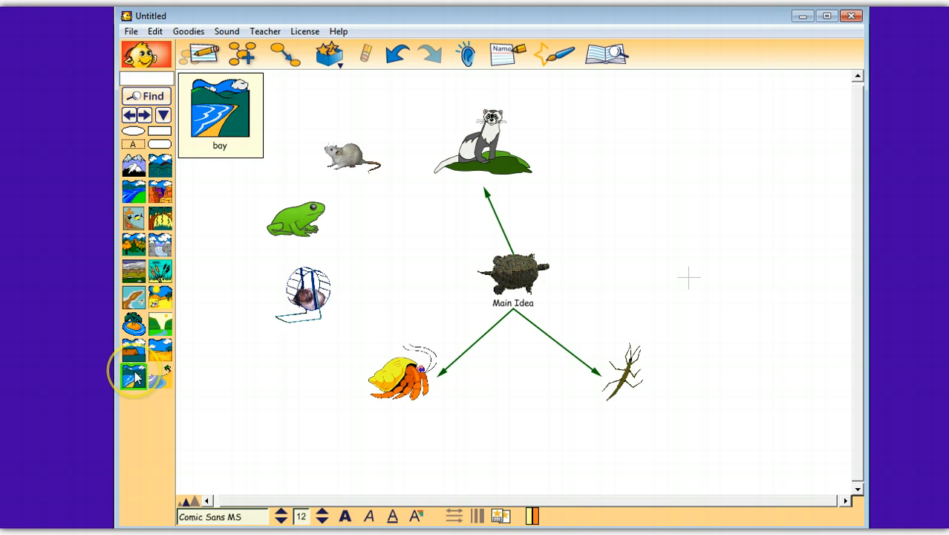
mouse_move(165, 354)
mouse_move(164, 336)
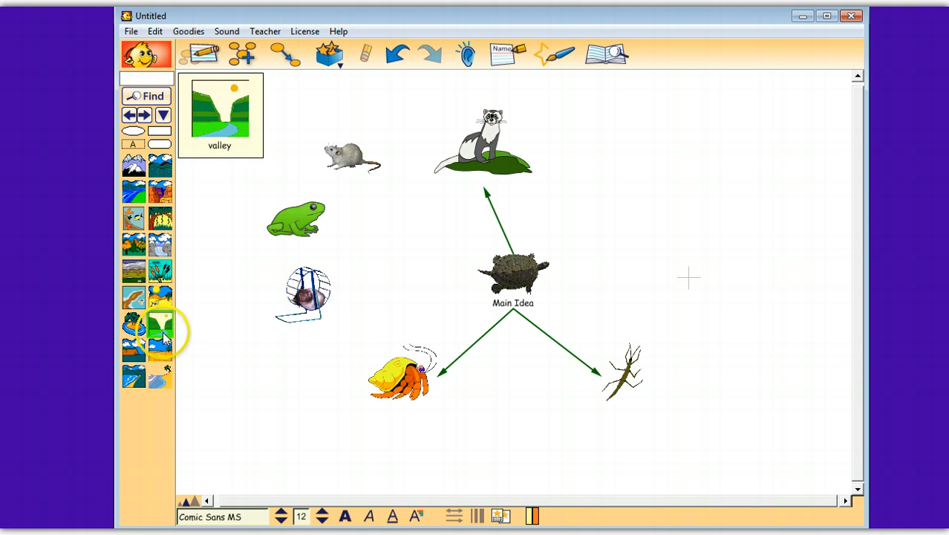
- Search the symbol libraries for "racoon"
left_click(606, 206)
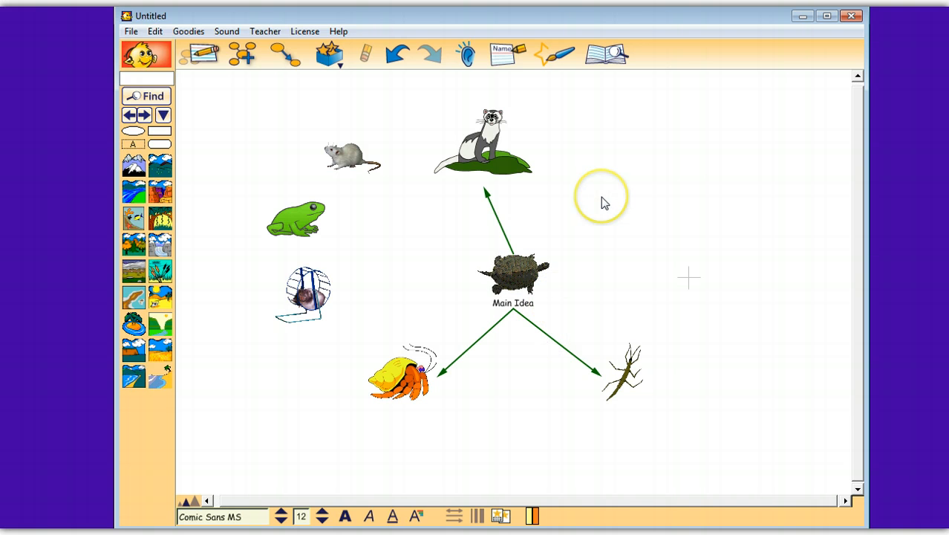
left_click(151, 80)
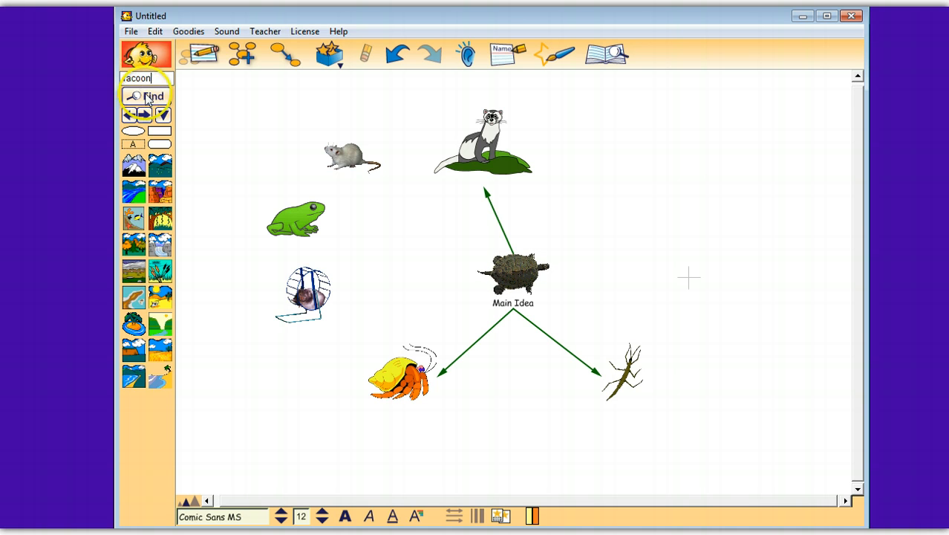
left_click(149, 98)
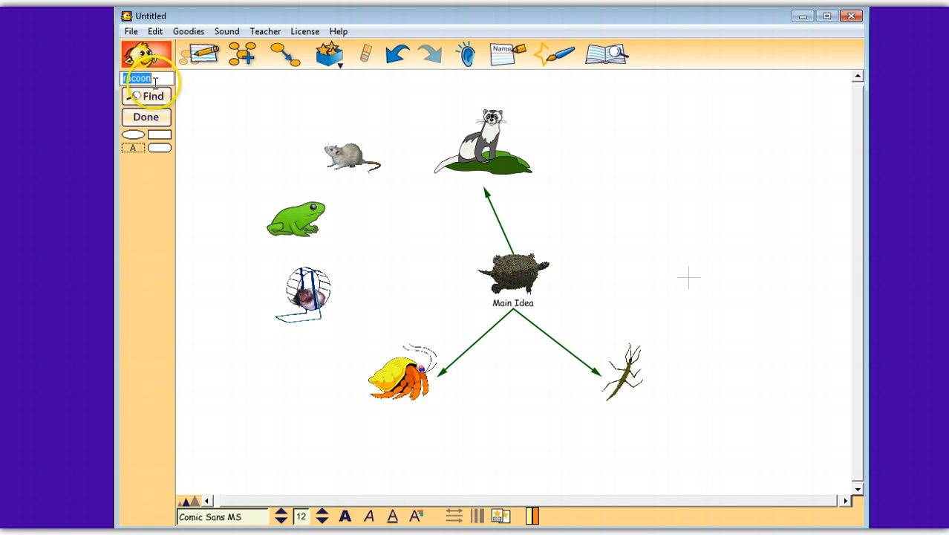
- Search the symbol libraries for "dog" and preview the enlarged pictures of the dog symbols
left_click_drag(155, 79, 110, 77)
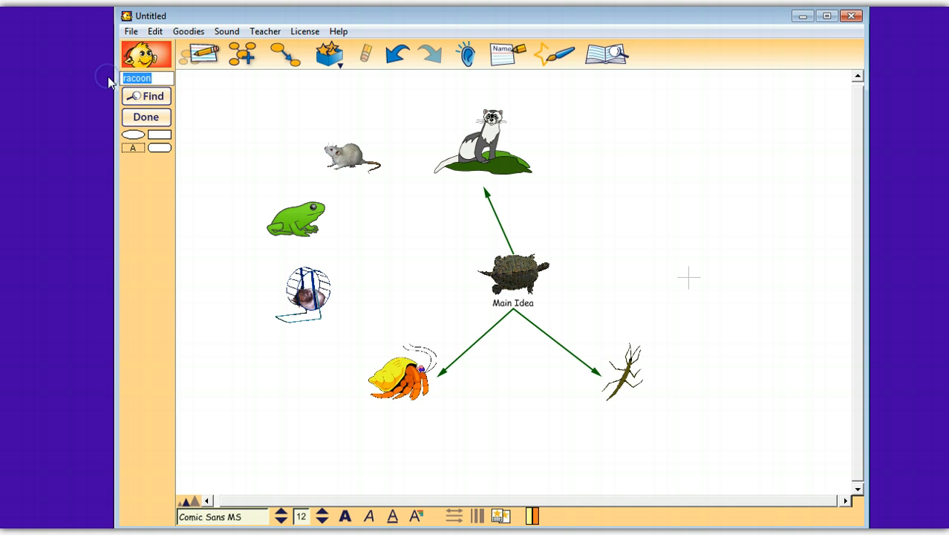
type("dog")
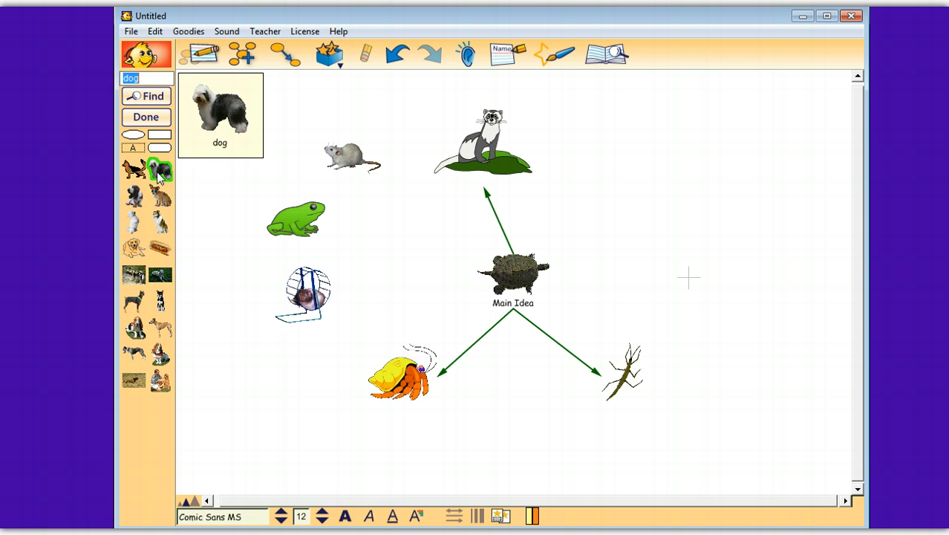
mouse_move(162, 194)
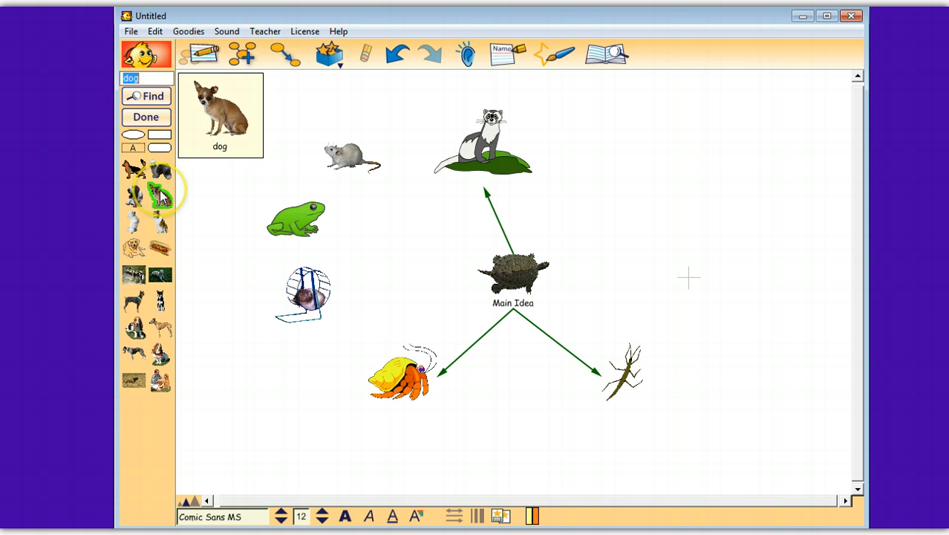
- Place the collie, hot dog and spotted dog symbols in the empty space beside the frog and hamster, and close the search results
left_click_drag(159, 214, 219, 182)
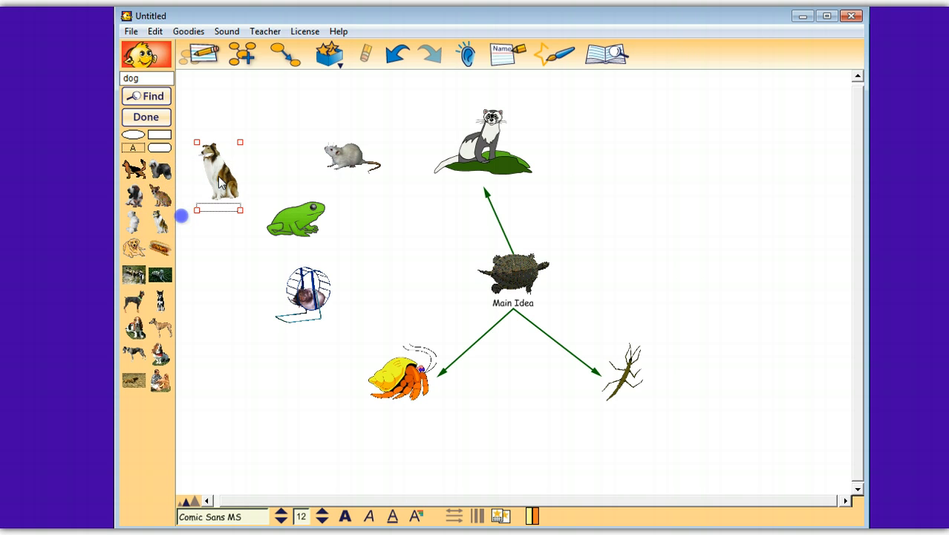
left_click_drag(160, 246, 178, 242)
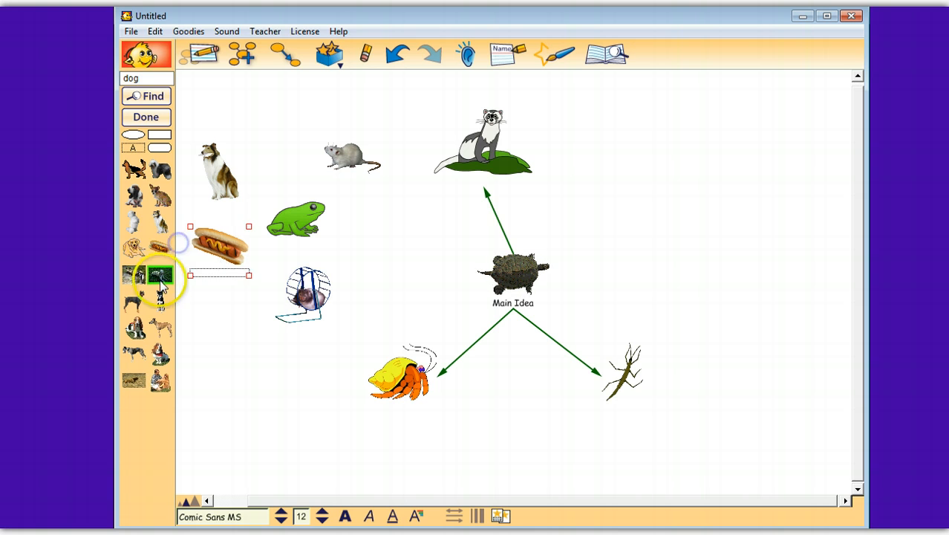
left_click_drag(161, 285, 237, 342)
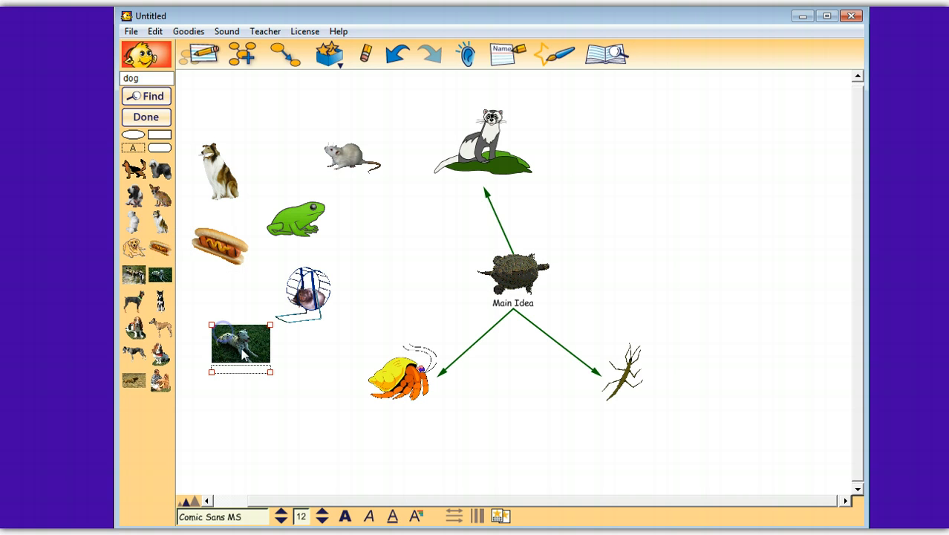
left_click(147, 118)
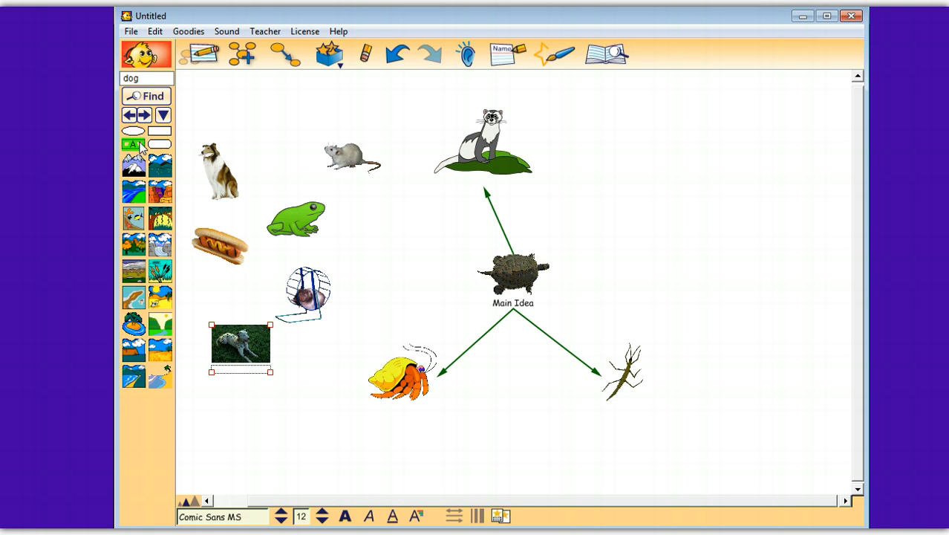
- Browse forward through the symbol libraries that follow Physical Geography, looking over the maps and history symbols
left_click(140, 146)
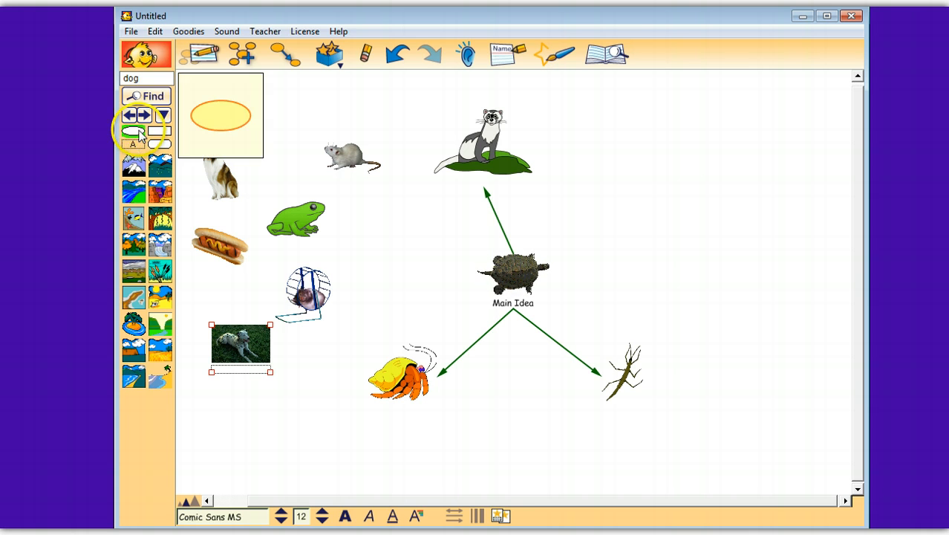
left_click(146, 115)
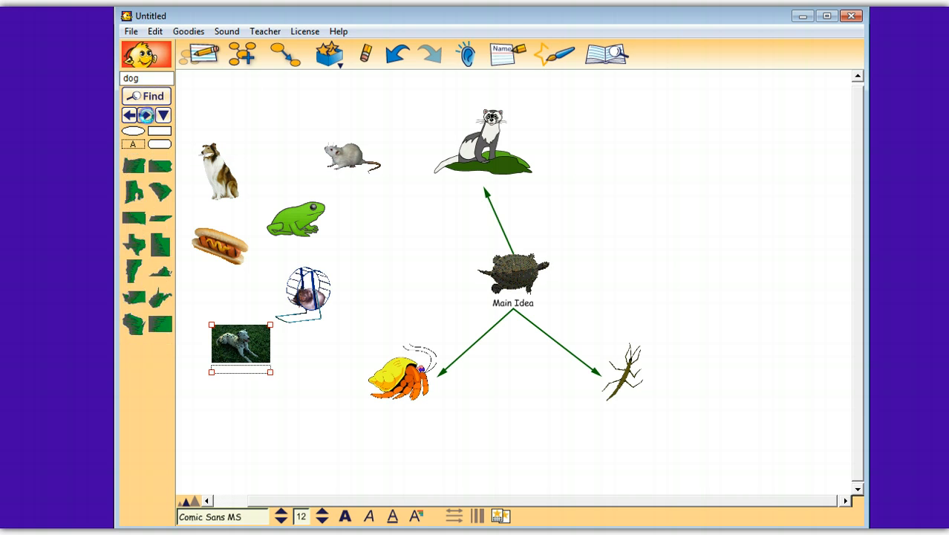
left_click(146, 115)
left_click(145, 116)
left_click(145, 115)
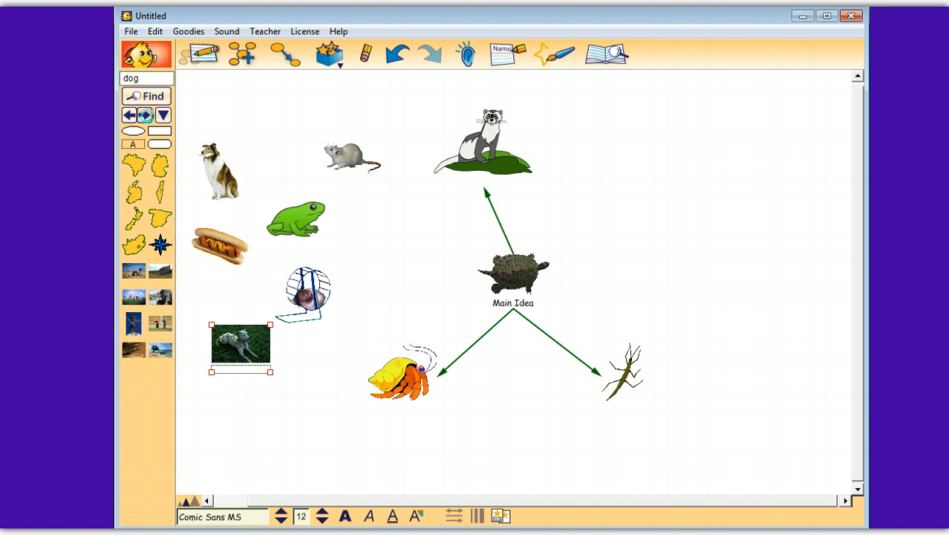
left_click(146, 116)
left_click(147, 116)
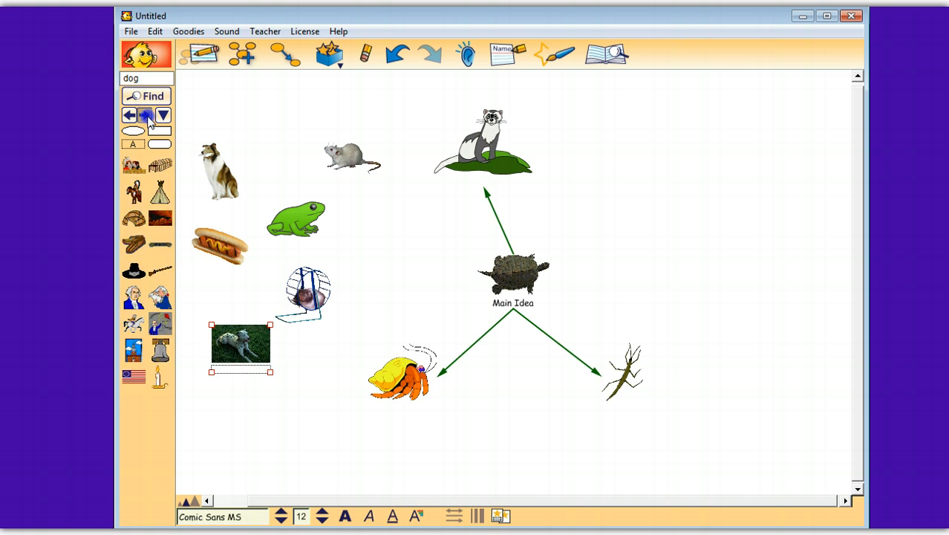
left_click(146, 115)
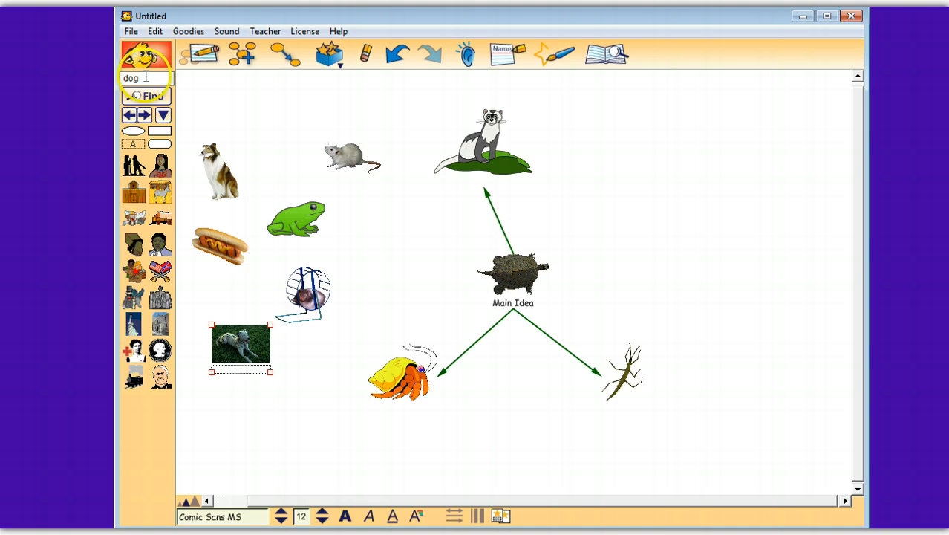
left_click_drag(141, 78, 111, 75)
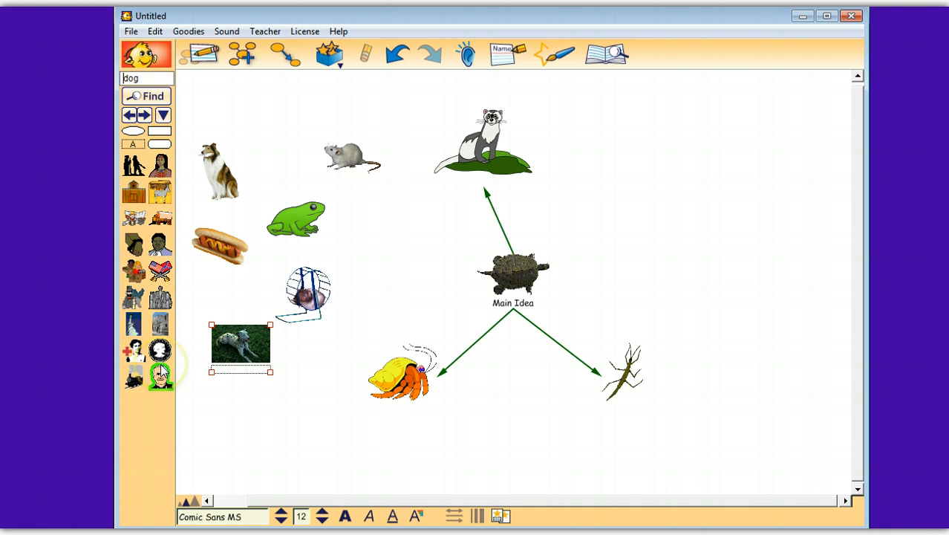
mouse_move(161, 375)
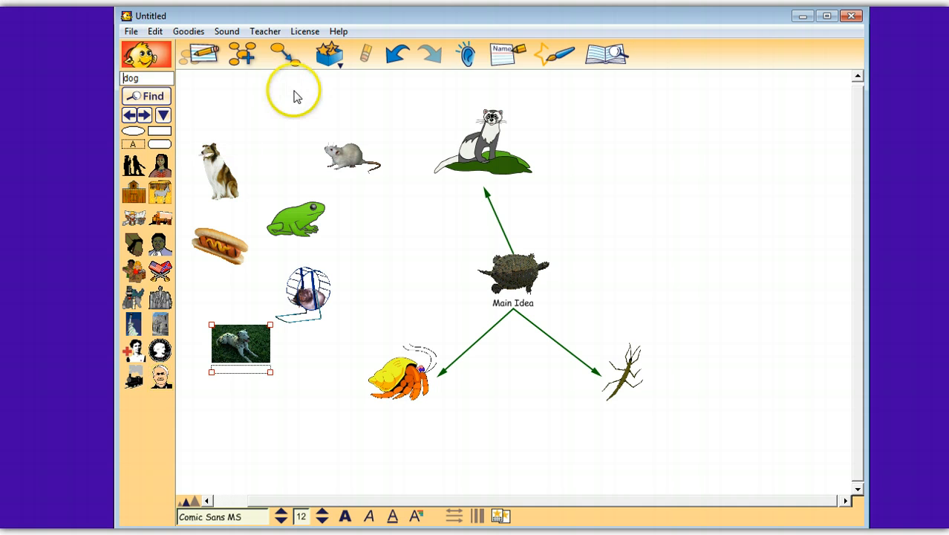
- Create a new symbol library named "Dog and Cats"
left_click(265, 31)
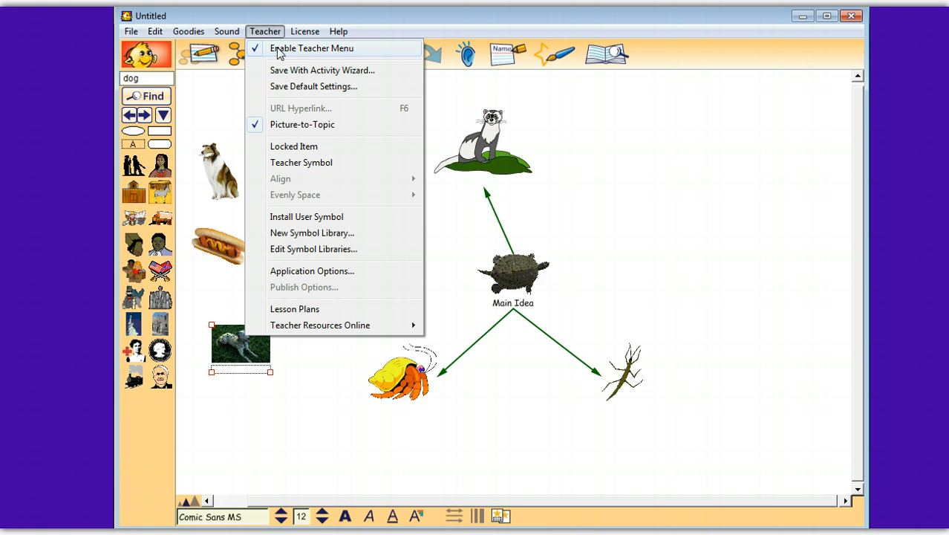
left_click(318, 234)
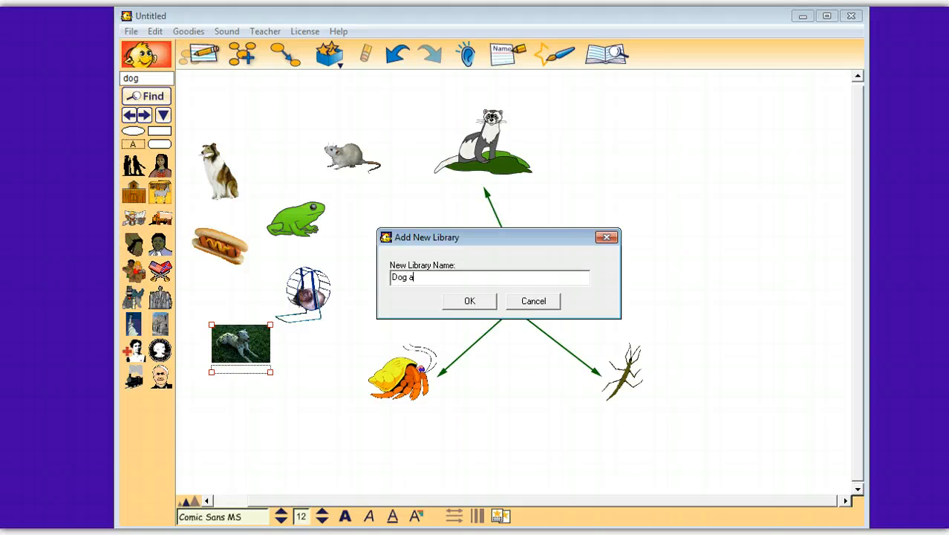
left_click(470, 303)
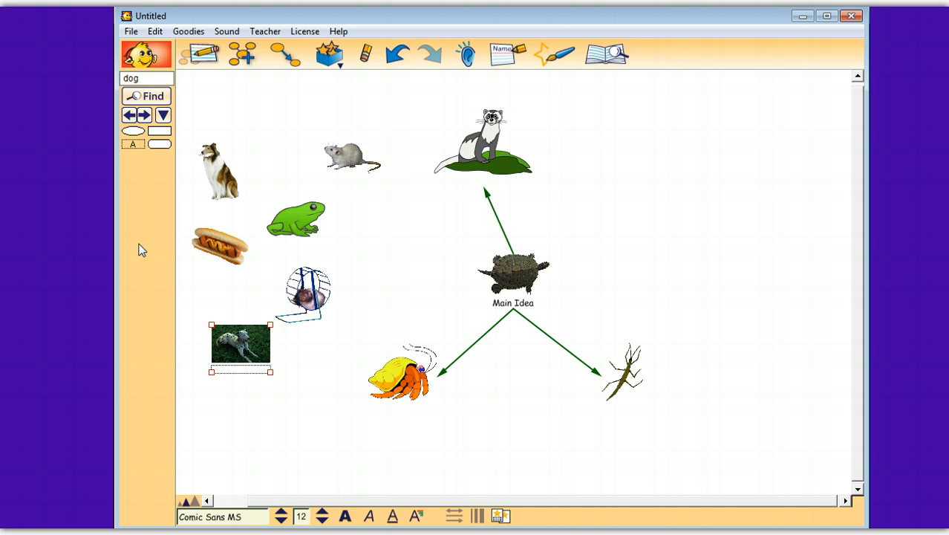
- Open the symbol libraries for editing and choose Animals & P - Pets 1 as the source alongside Dog and Cats
left_click(272, 33)
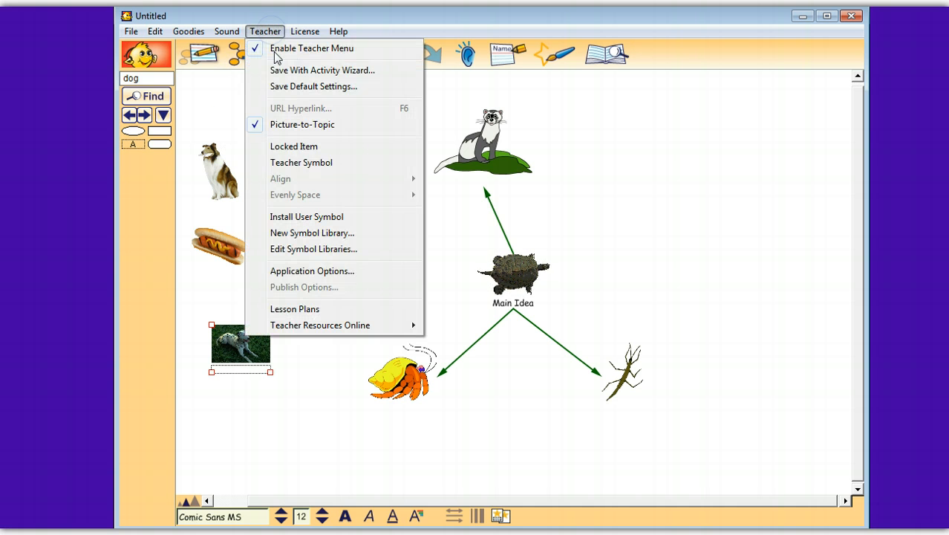
left_click(327, 257)
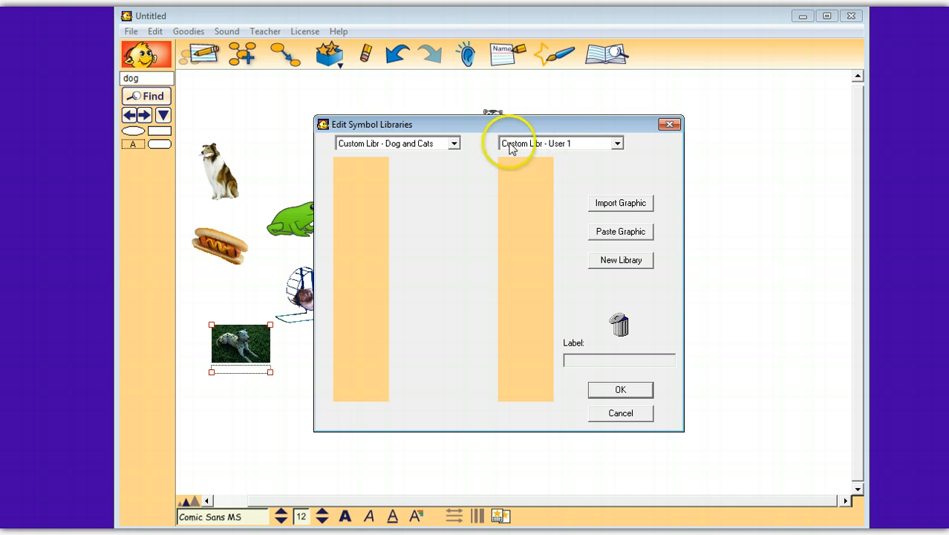
left_click(618, 143)
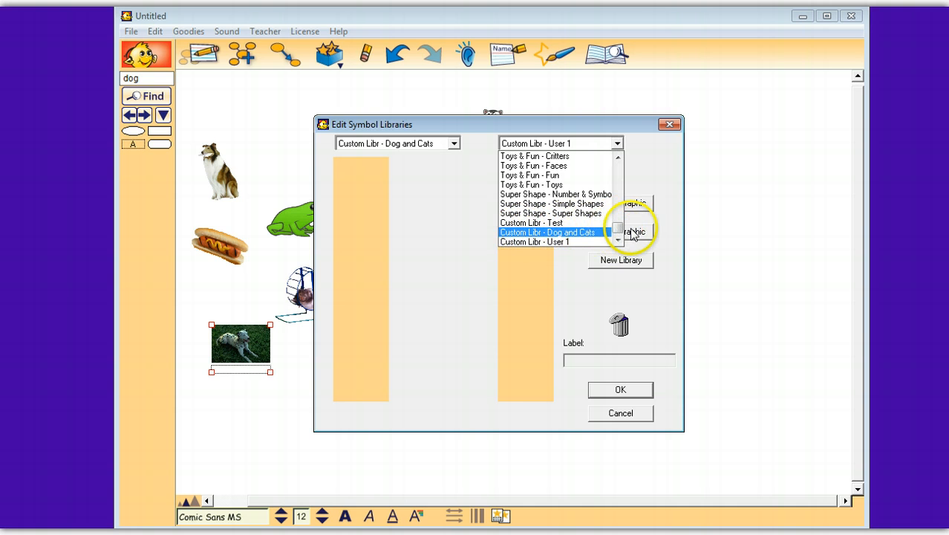
left_click_drag(620, 216, 617, 170)
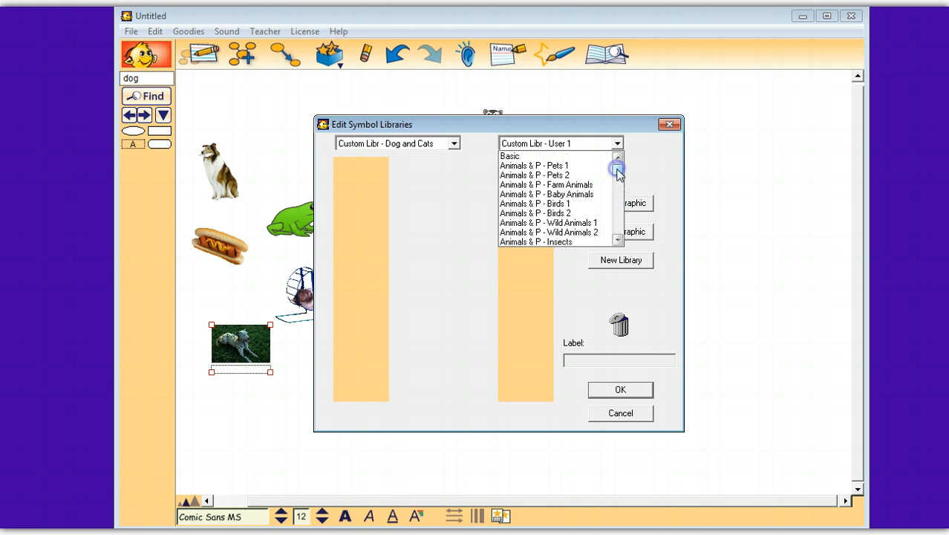
left_click(569, 166)
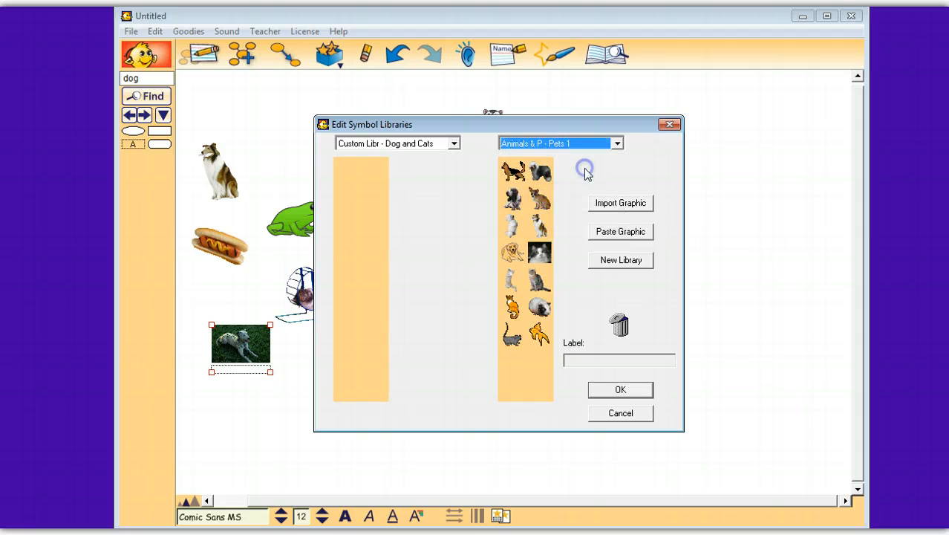
- Copy the first three dog symbols, the shepherd, sheepdog and long-eared dog, from Pets 1 into the Dog and Cats library
left_click(500, 172)
left_click_drag(498, 173, 348, 196)
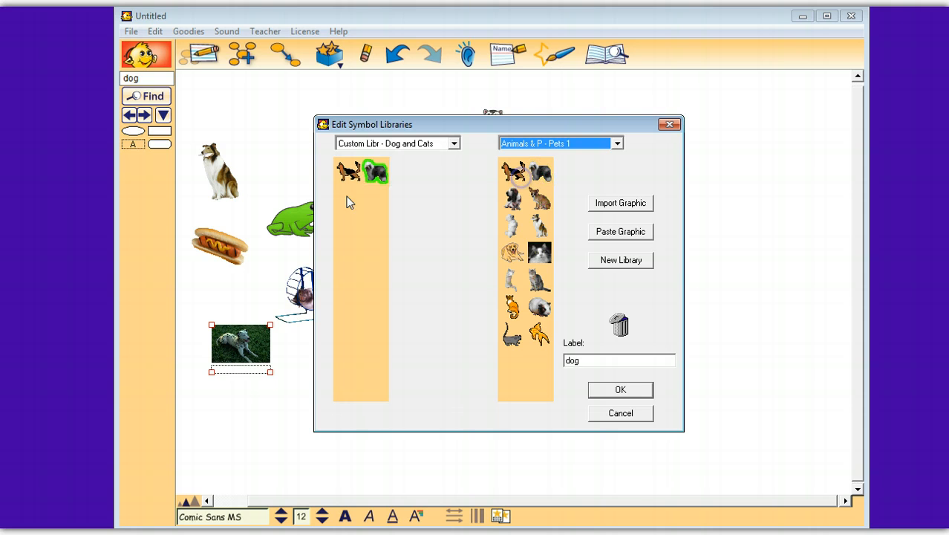
left_click_drag(511, 199, 360, 197)
- Try to copy the collie symbol from Pets 1 into the Dog and Cats library
left_click(524, 223)
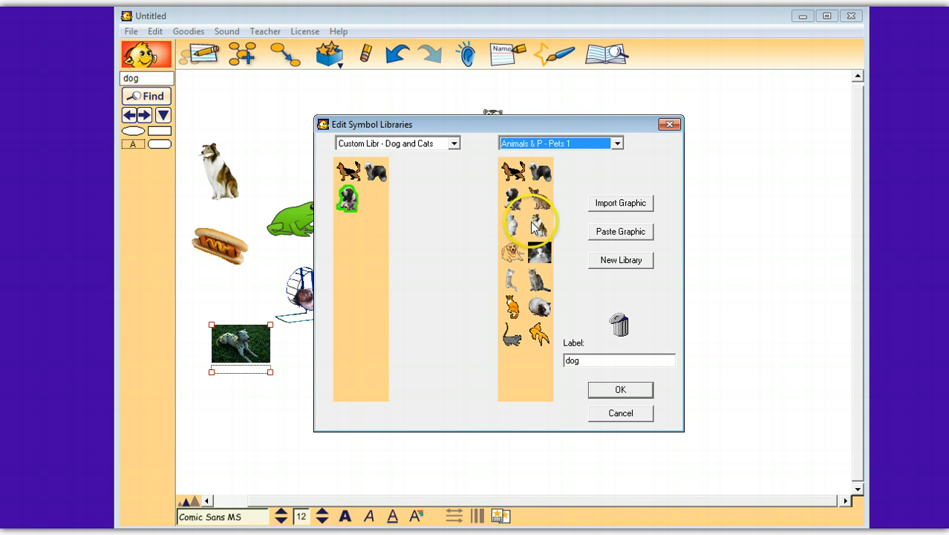
left_click_drag(536, 227, 393, 201)
left_click(448, 281)
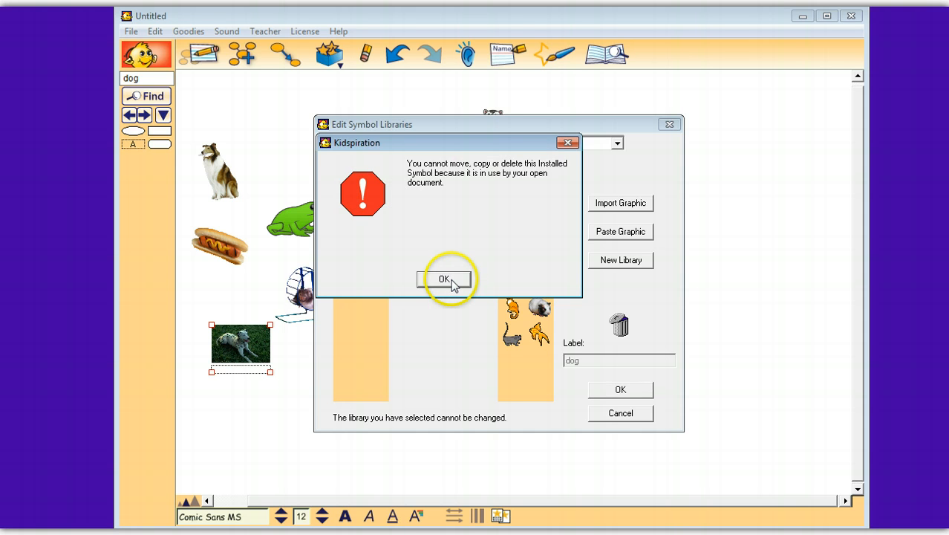
- Copy the black-and-white cat, gray tabby and orange cat symbols from Pets 1 into the Dog and Cats library
left_click(537, 223)
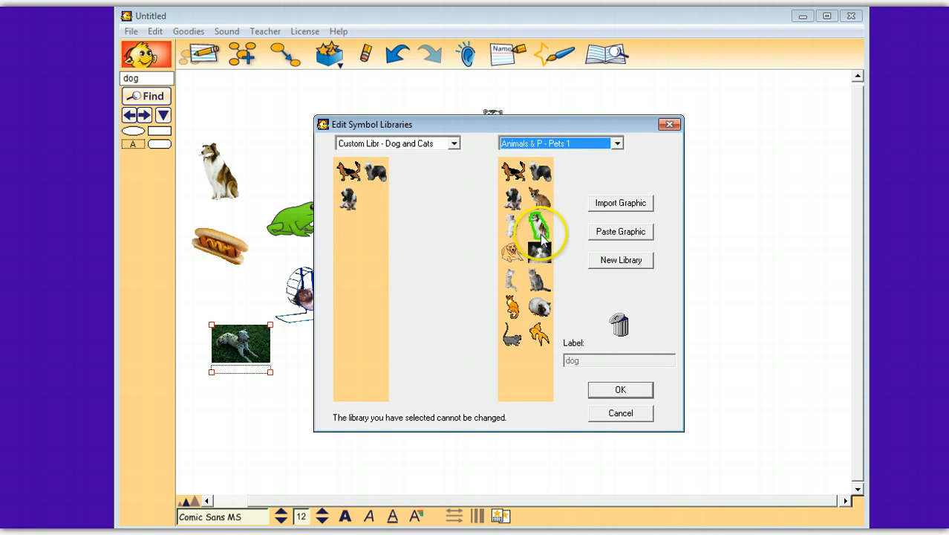
left_click(540, 253)
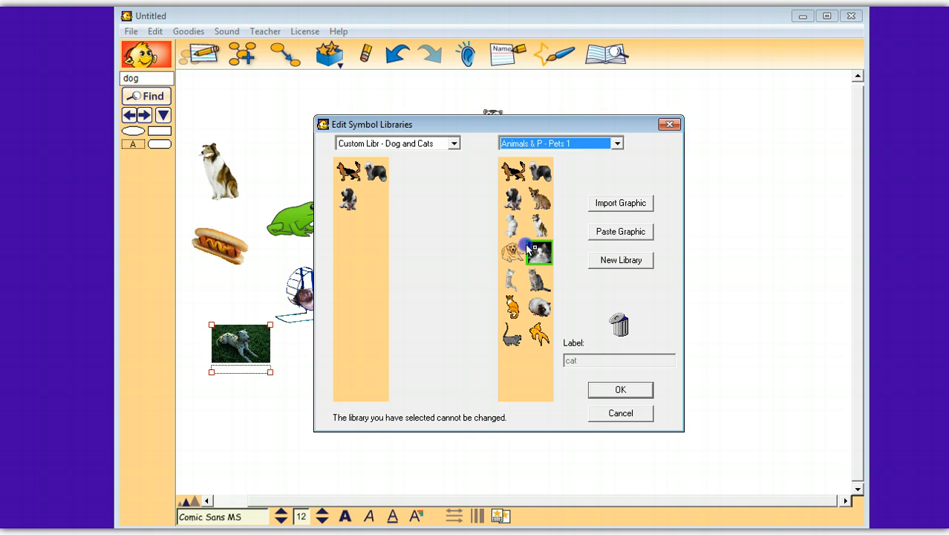
left_click_drag(528, 249, 374, 198)
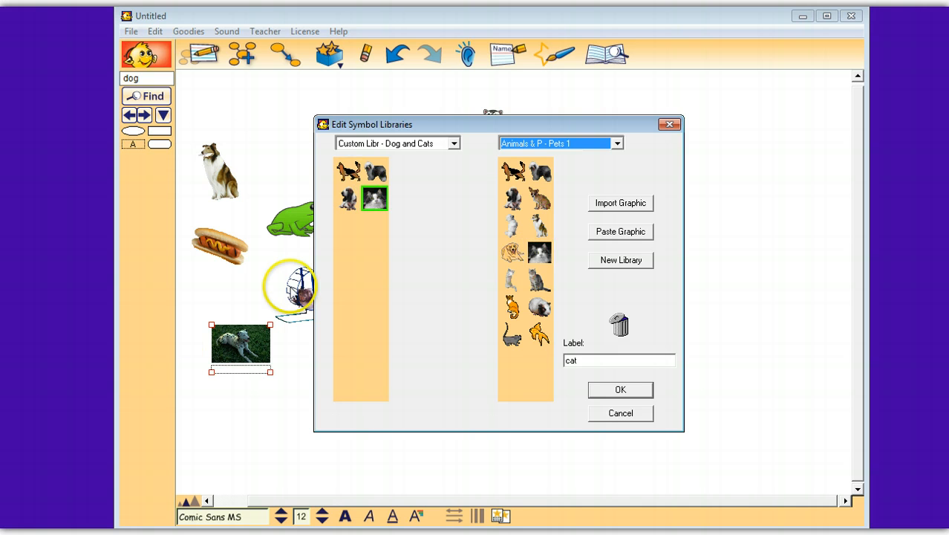
left_click(526, 282)
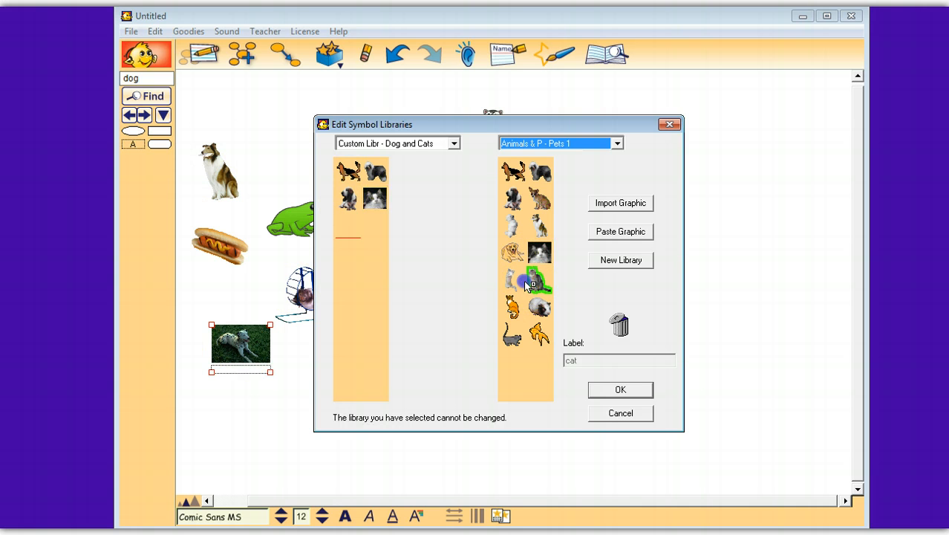
left_click_drag(524, 280, 349, 232)
left_click(504, 297)
left_click_drag(472, 286, 370, 225)
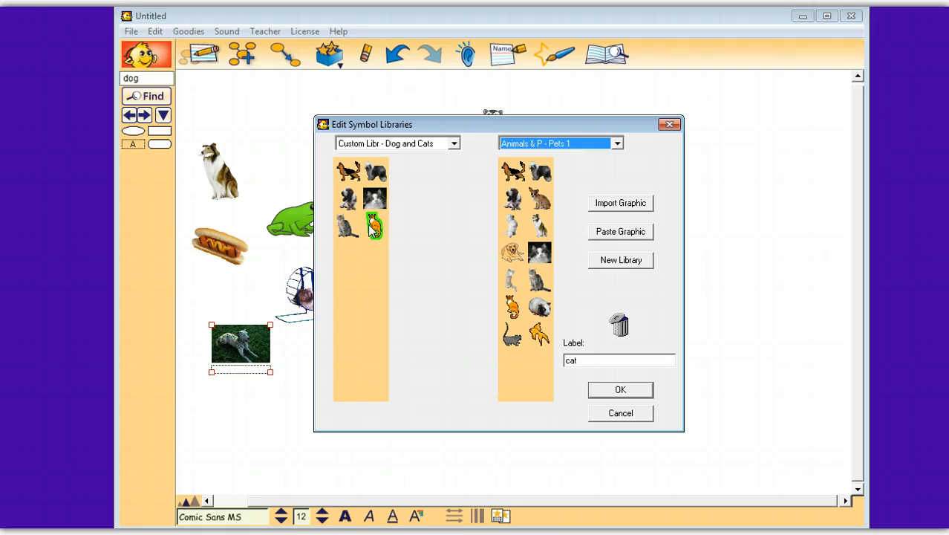
- Import the puppy and me picture from the Pictures library into Dog and Cats at standard symbol size
left_click(637, 205)
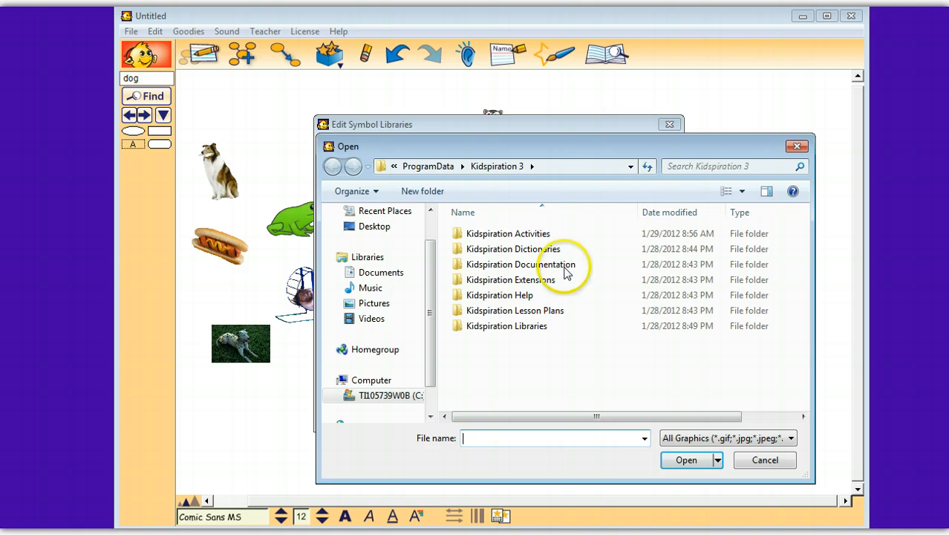
left_click(383, 306)
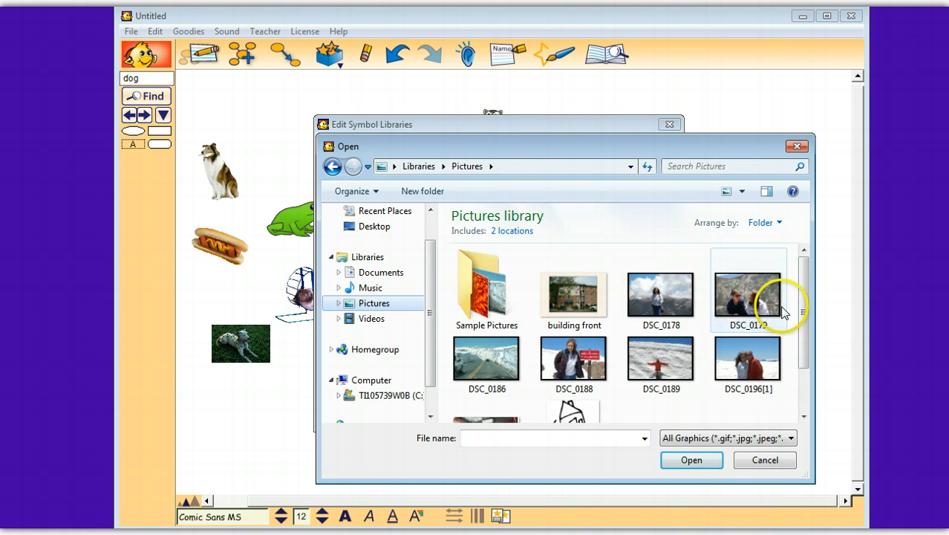
left_click_drag(804, 299, 798, 333)
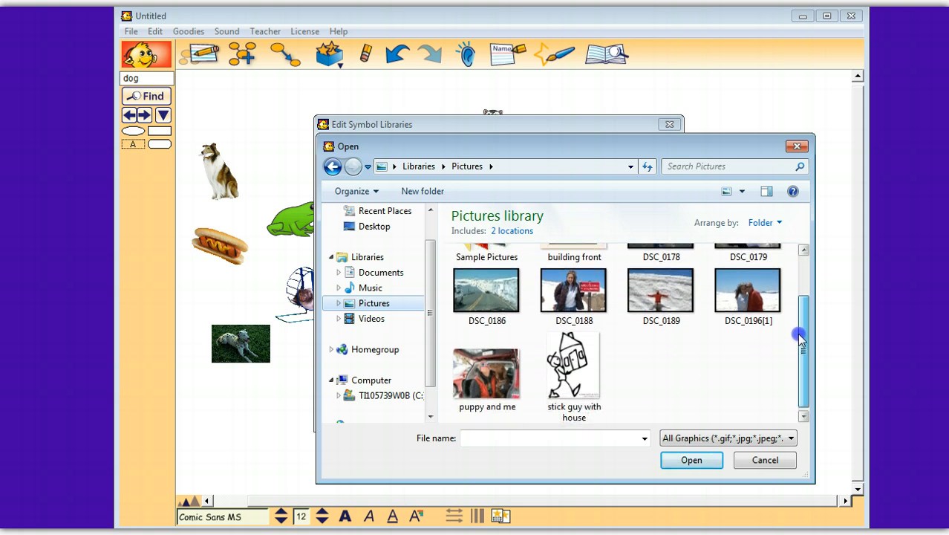
left_click(488, 379)
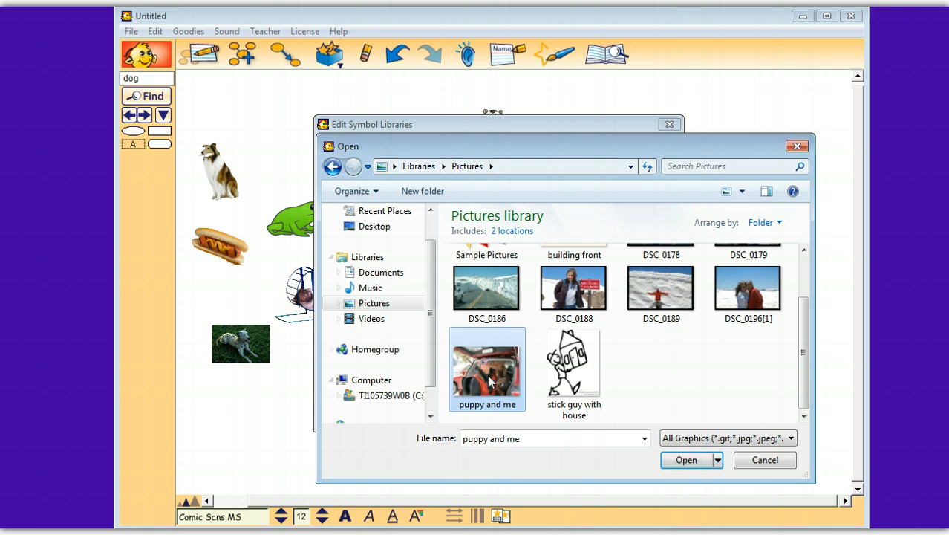
left_click(687, 461)
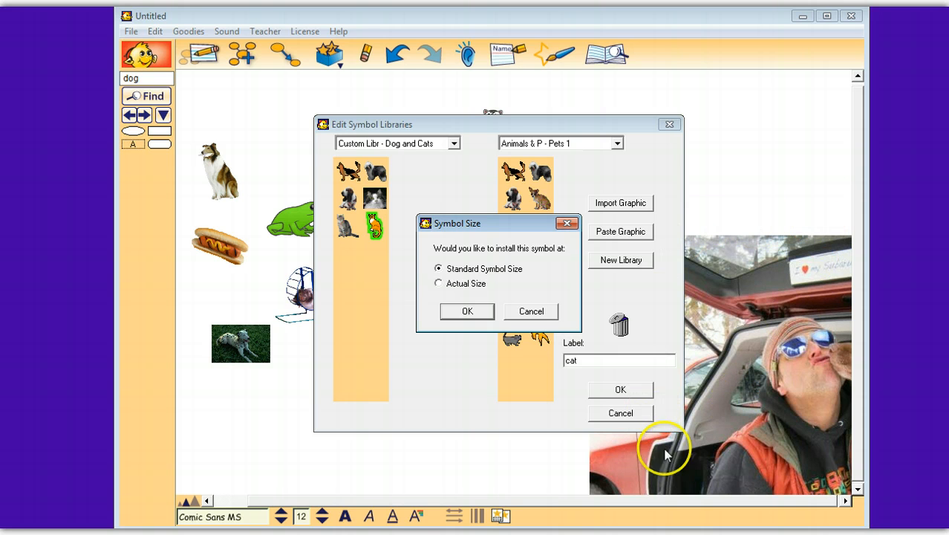
left_click(470, 311)
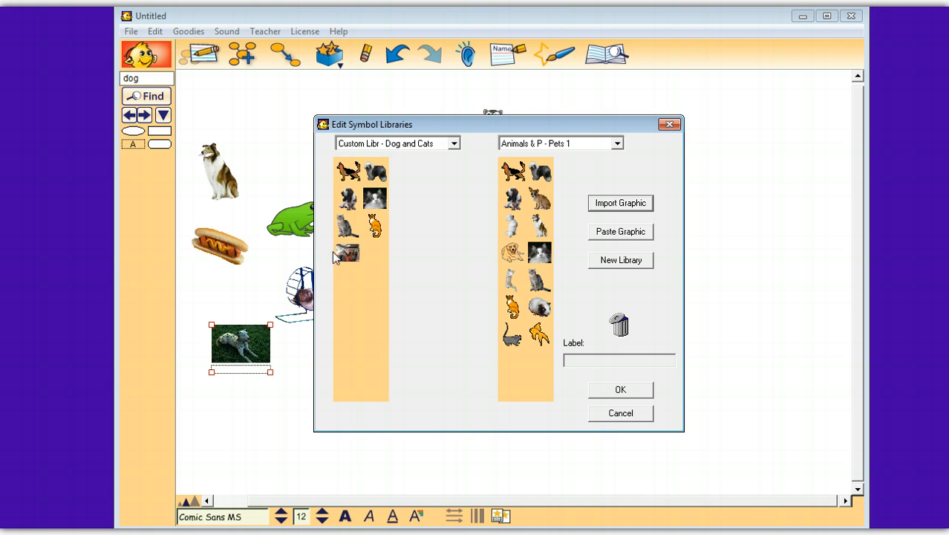
- Delete the orange cat symbol from the Dog and Cats library
left_click(375, 223)
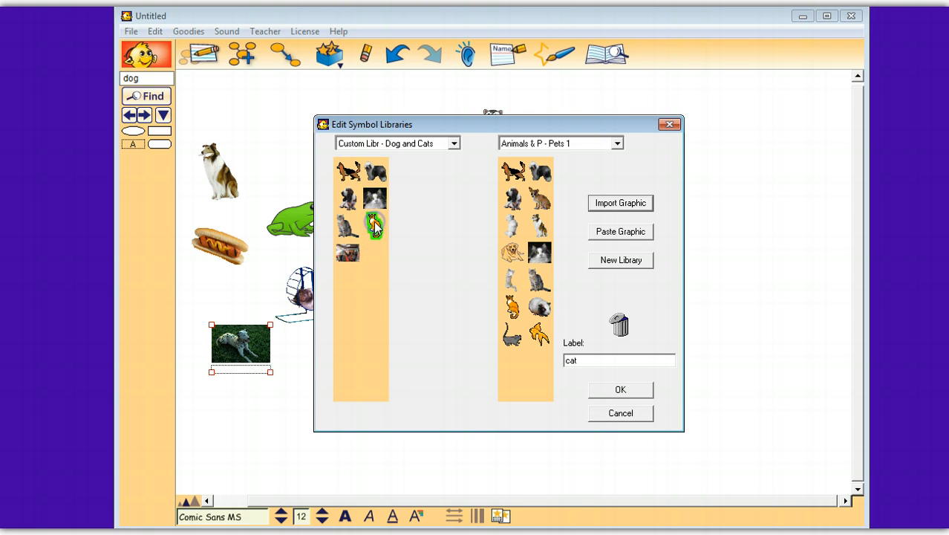
left_click(620, 323)
left_click_drag(424, 244, 620, 321)
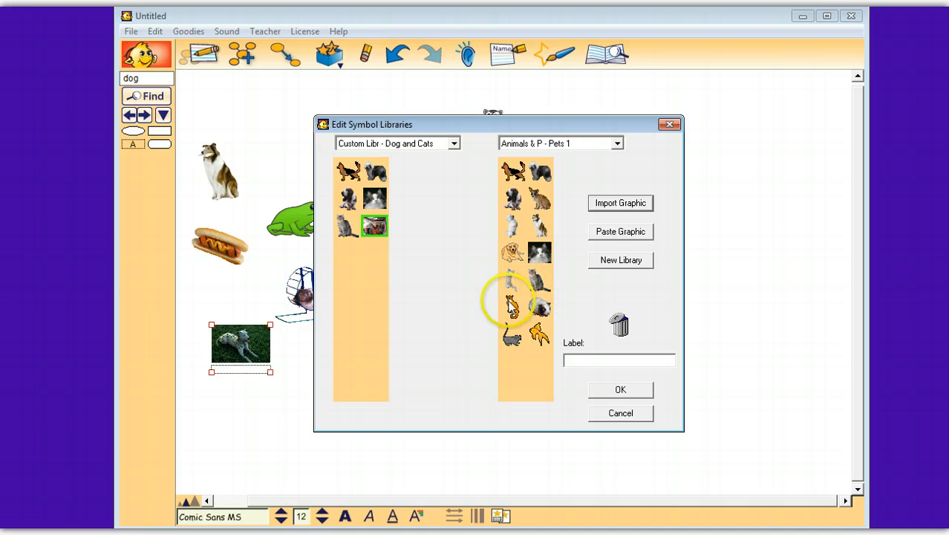
- Copy the gray tabby from Pets 1 into the Dog and Cats library again and delete that duplicate
left_click(534, 278)
left_click_drag(534, 278, 441, 266)
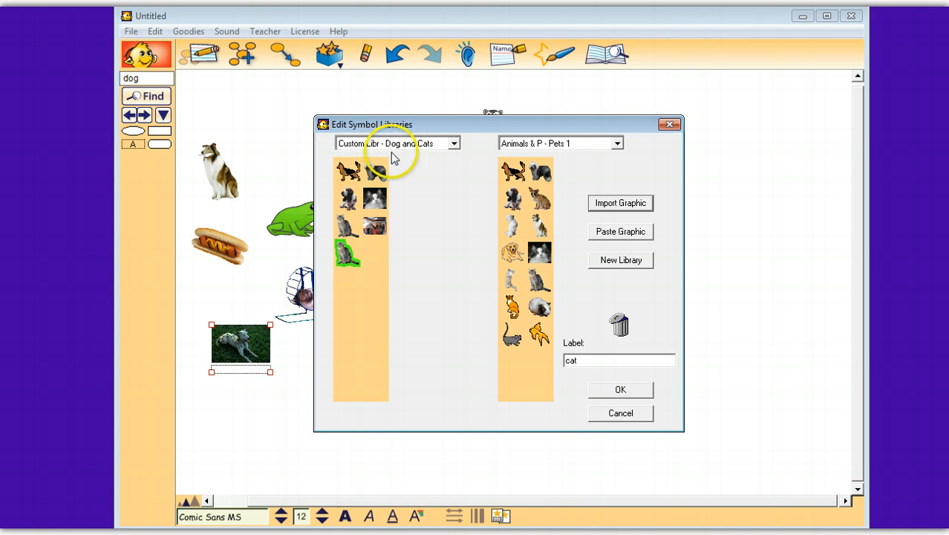
left_click(345, 253)
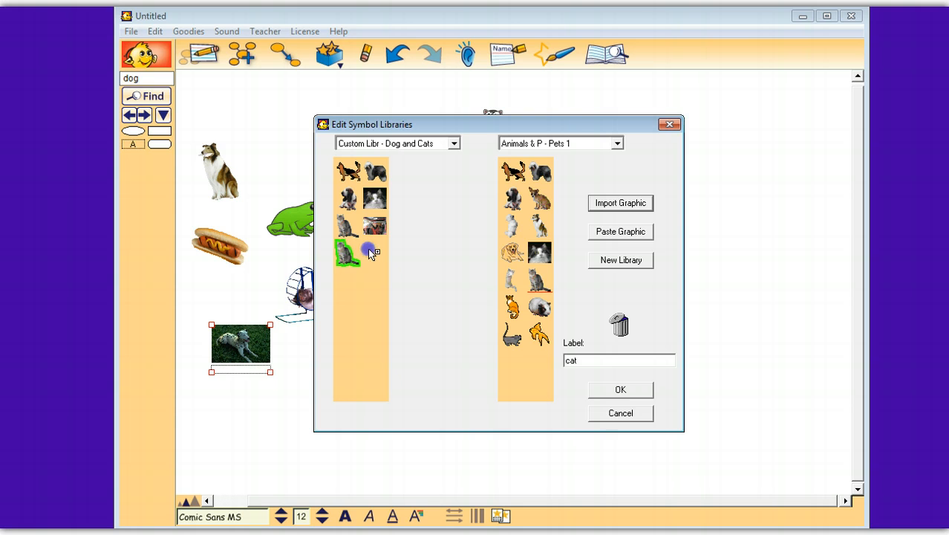
left_click_drag(370, 253, 619, 325)
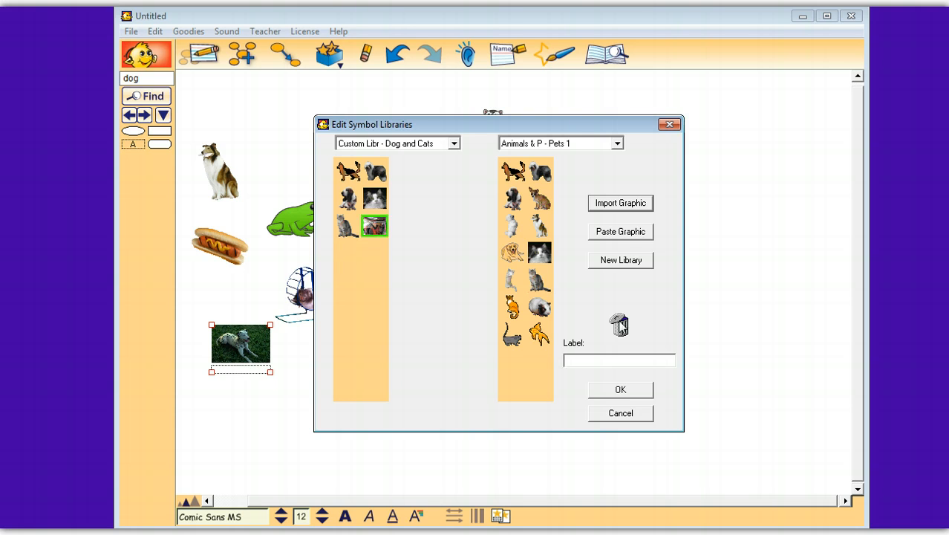
- Import the stick guy with house picture into the Dog and Cats library at standard symbol size
left_click(628, 202)
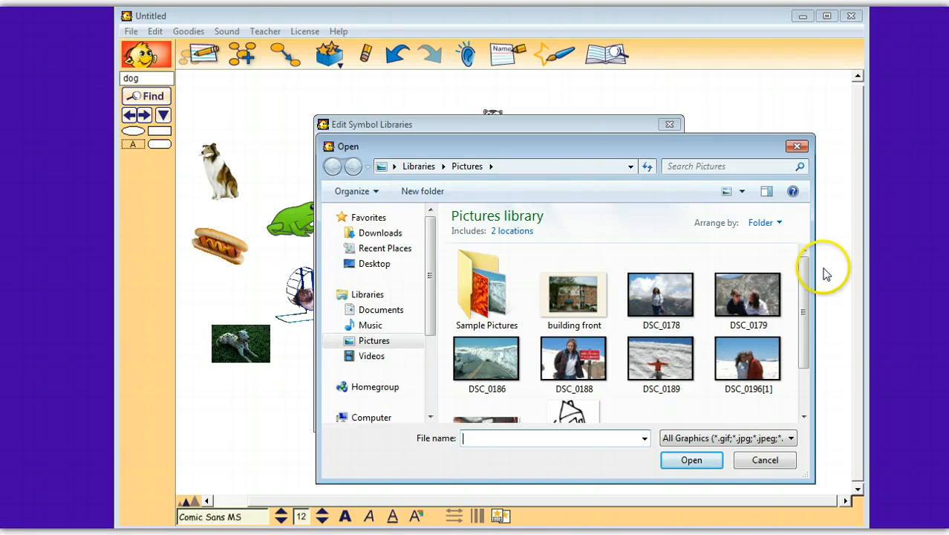
left_click_drag(809, 276, 806, 360)
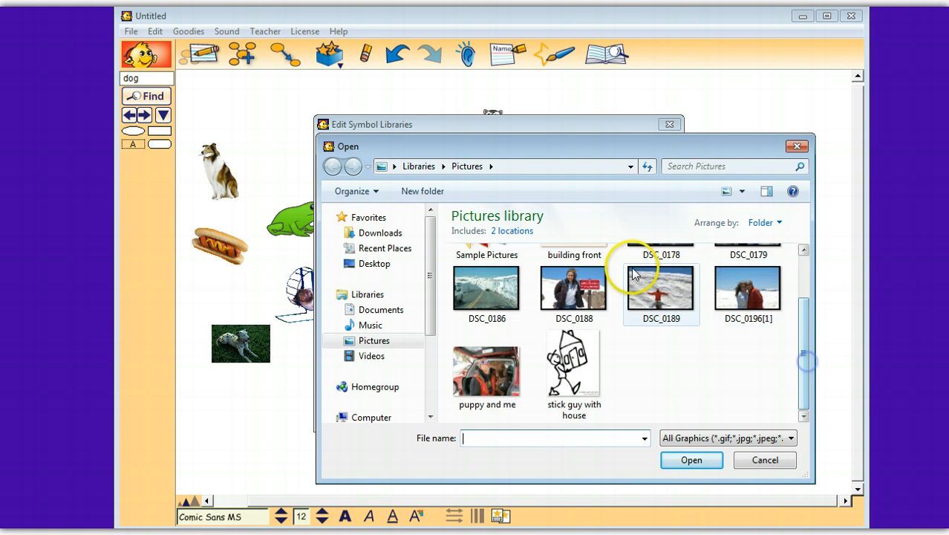
left_click(559, 376)
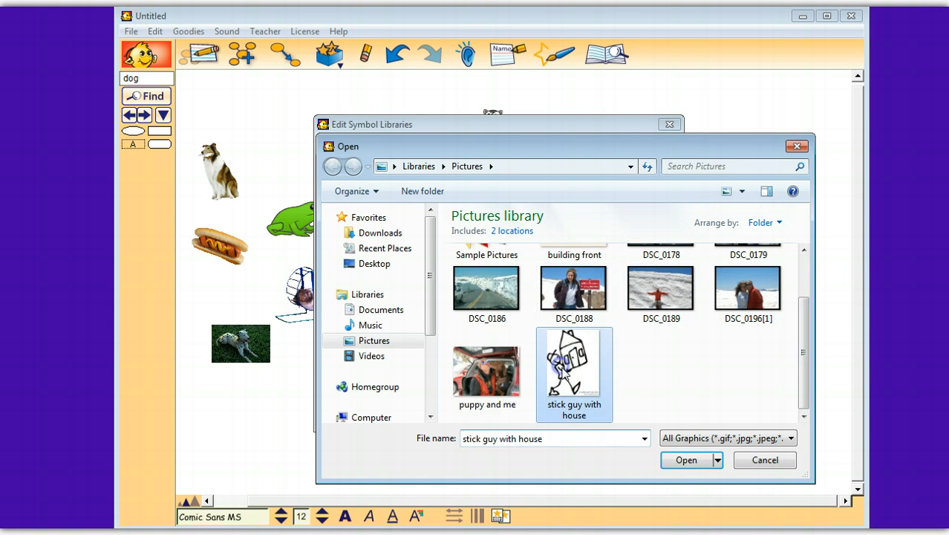
left_click(676, 461)
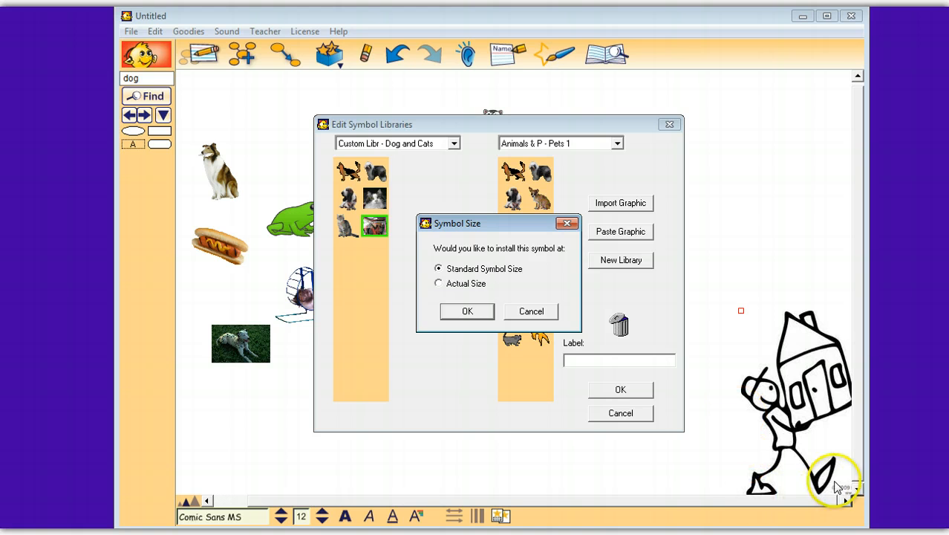
left_click(449, 311)
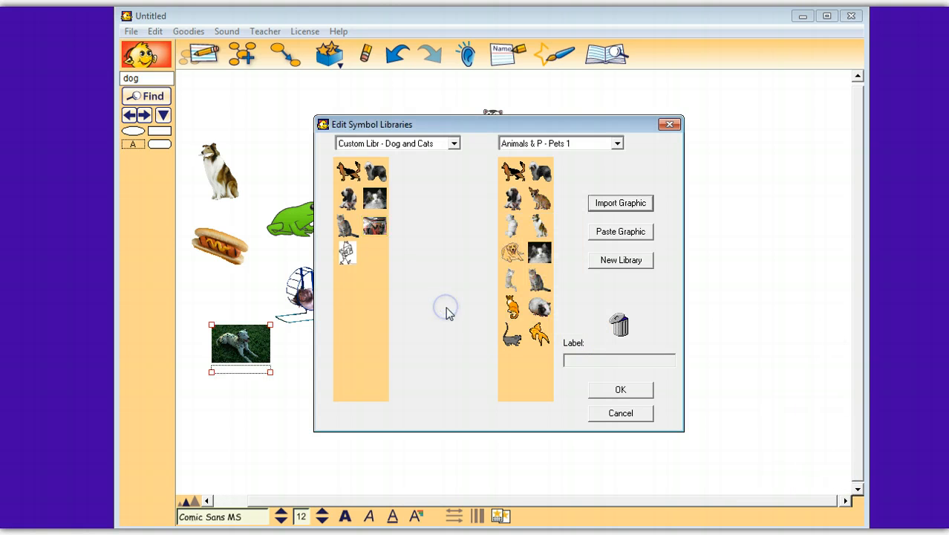
- Label the imported puppy photo with the names of the person and dog, and save the library changes
left_click(379, 229)
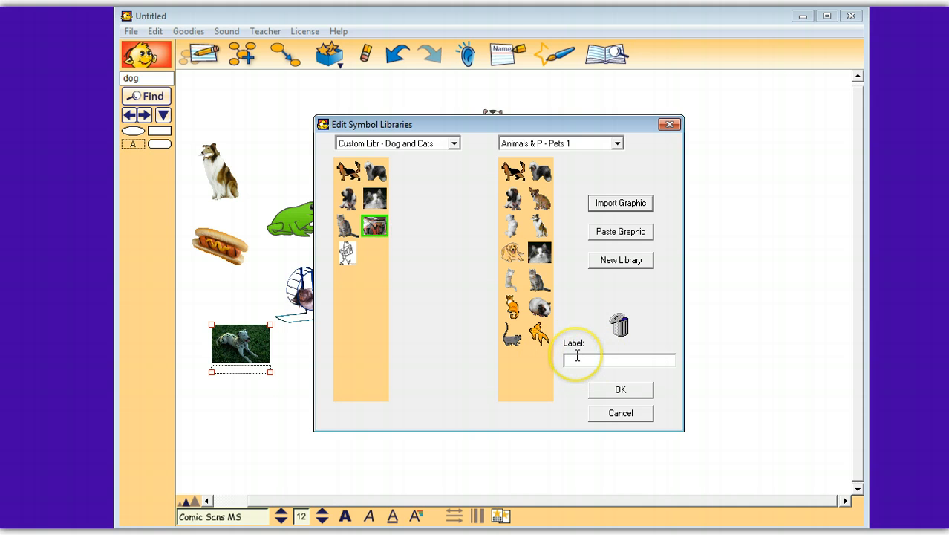
left_click(344, 224)
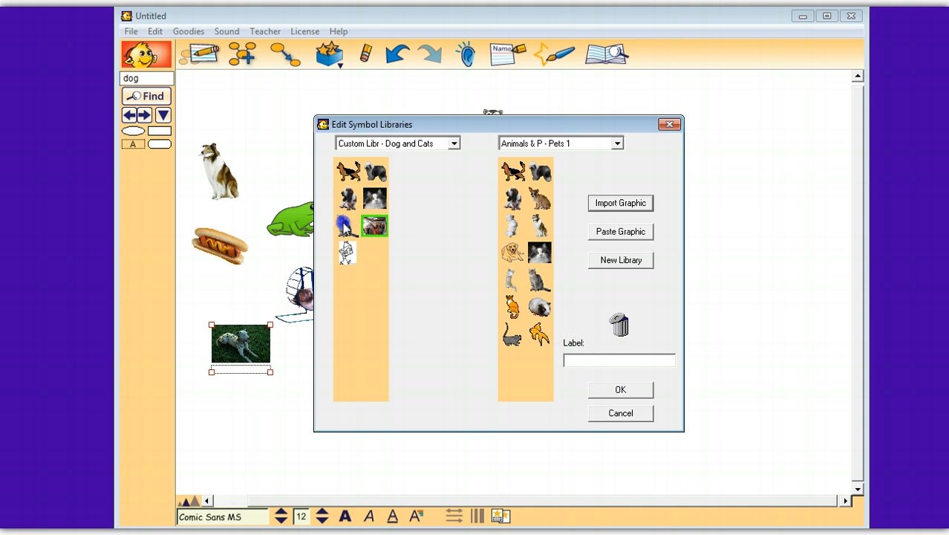
left_click(349, 201)
left_click(375, 226)
left_click(572, 360)
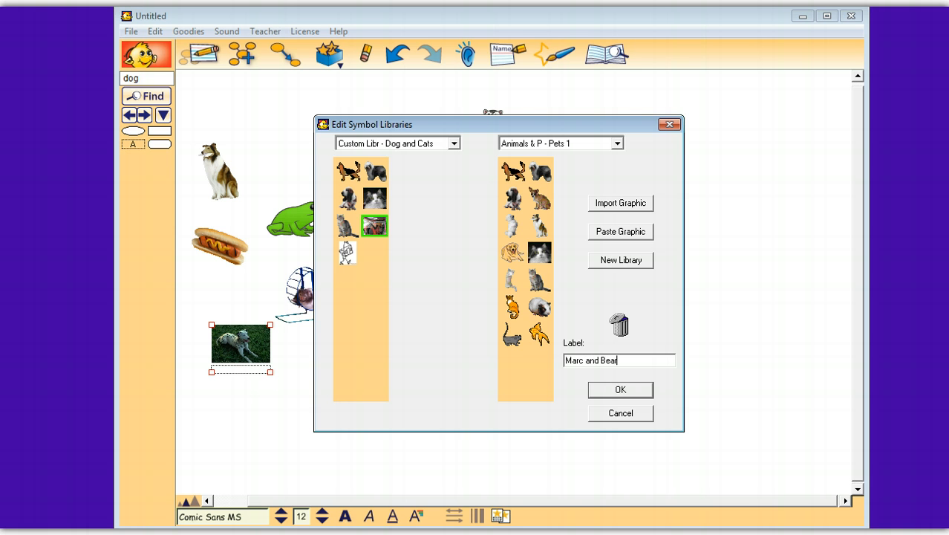
left_click(629, 391)
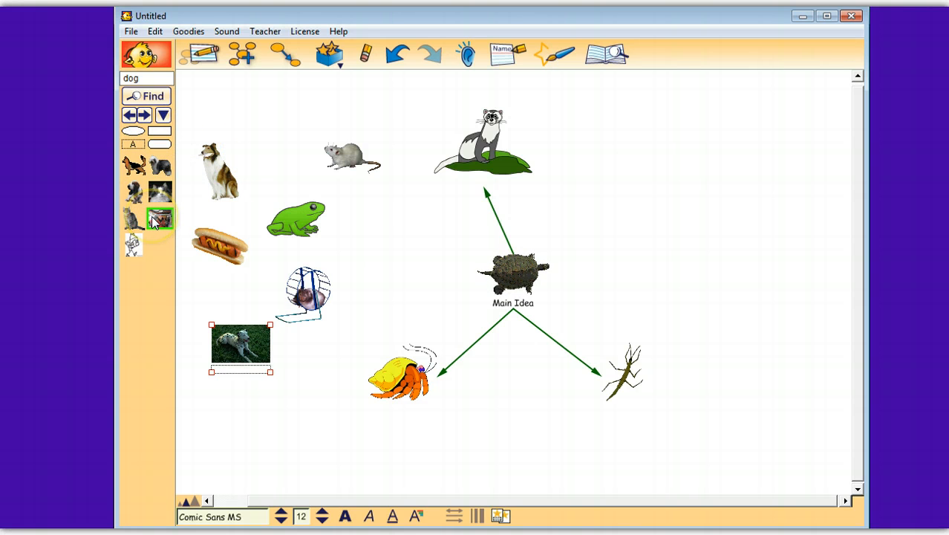
- Add the imported puppy photo symbol to the empty area beside the ferret and enlarge it to over twice its size
mouse_move(153, 218)
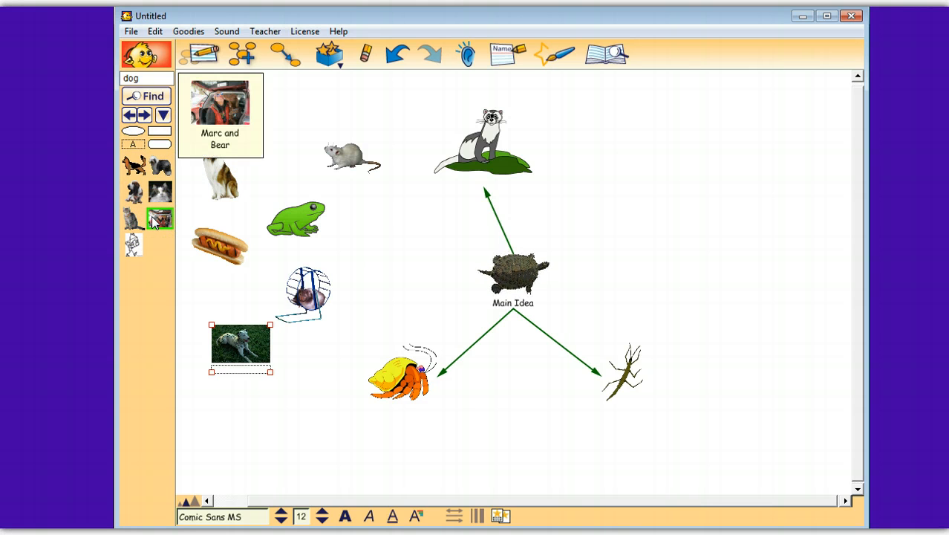
mouse_move(133, 242)
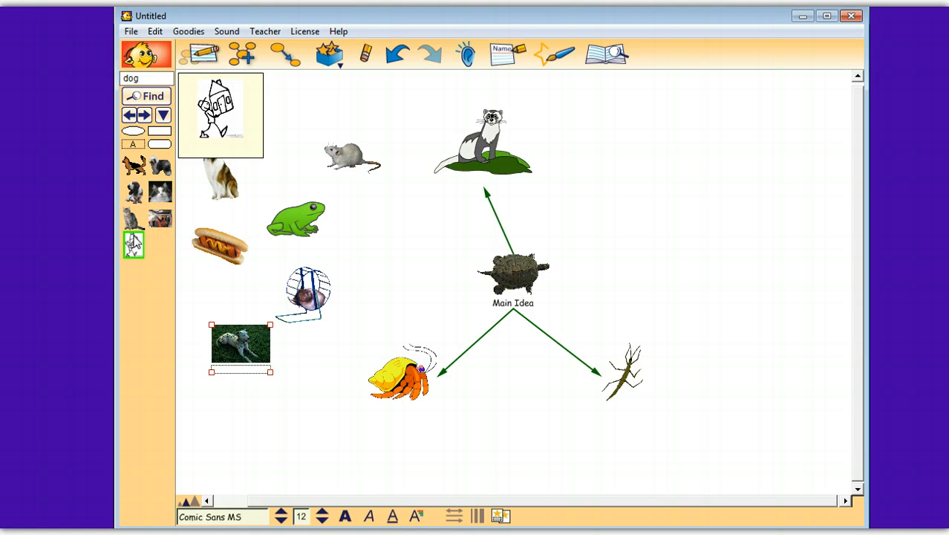
left_click(678, 164)
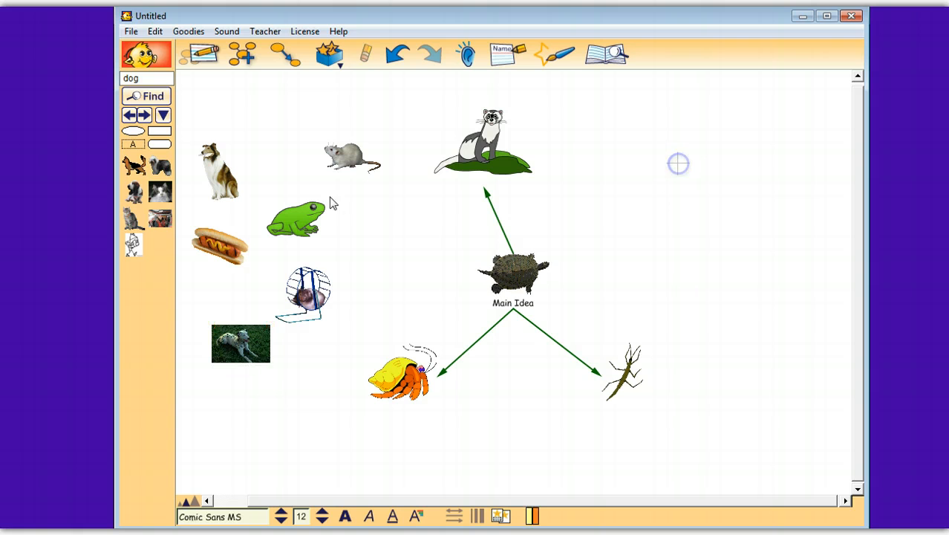
left_click(159, 218)
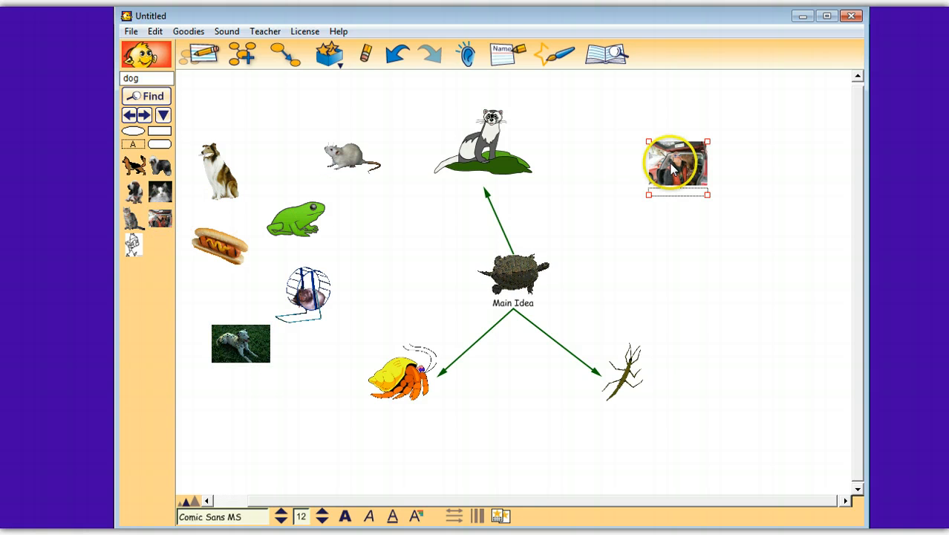
left_click_drag(652, 194, 564, 247)
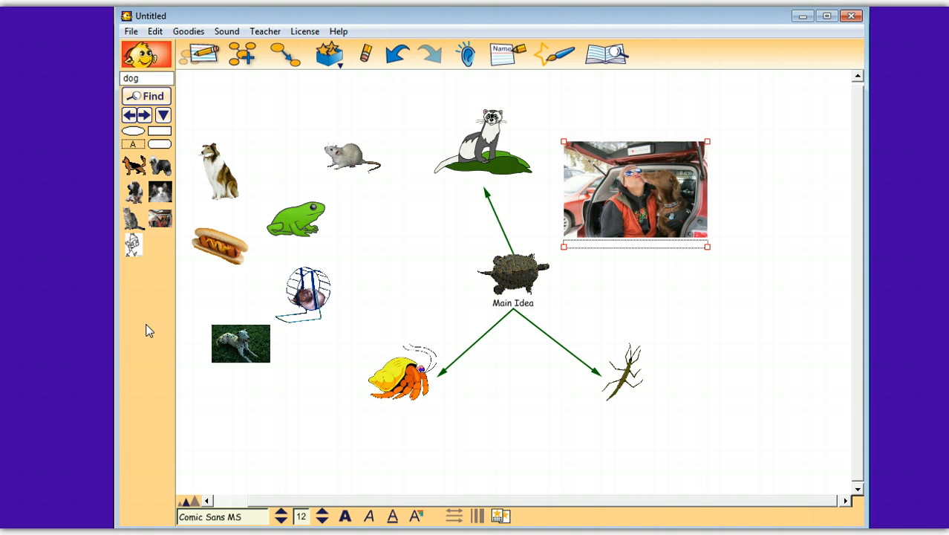
- Look up which libraries are available among the custom symbol libraries
left_click(163, 115)
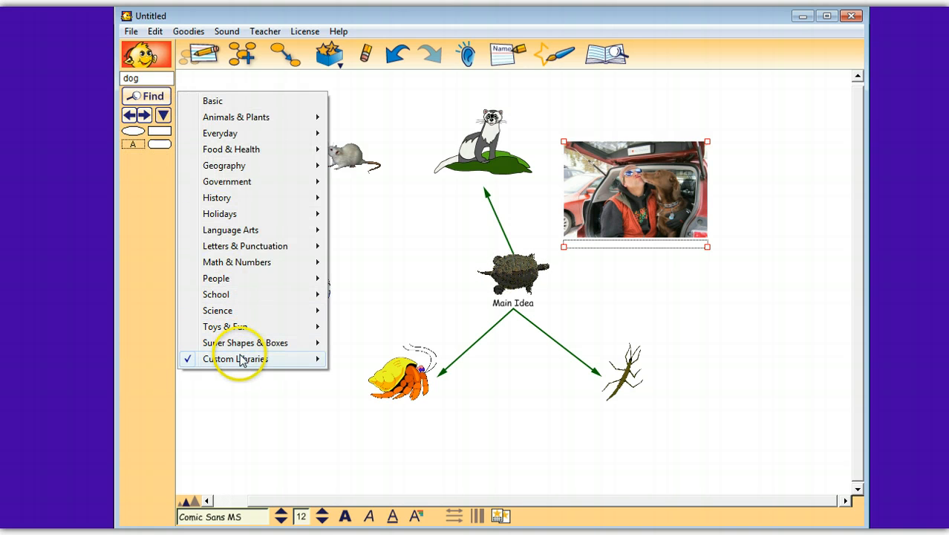
mouse_move(241, 360)
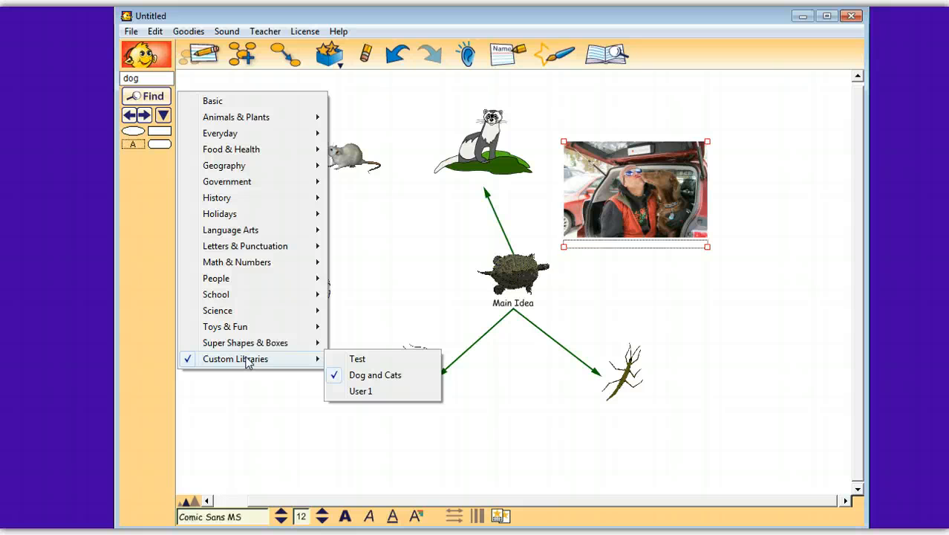
left_click(364, 271)
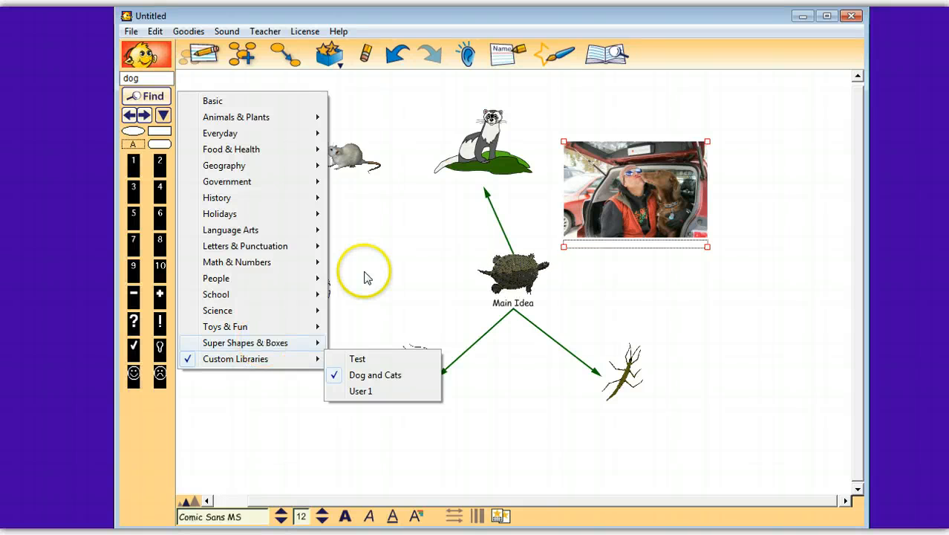
- Create a new symbol library named Horses
left_click(266, 32)
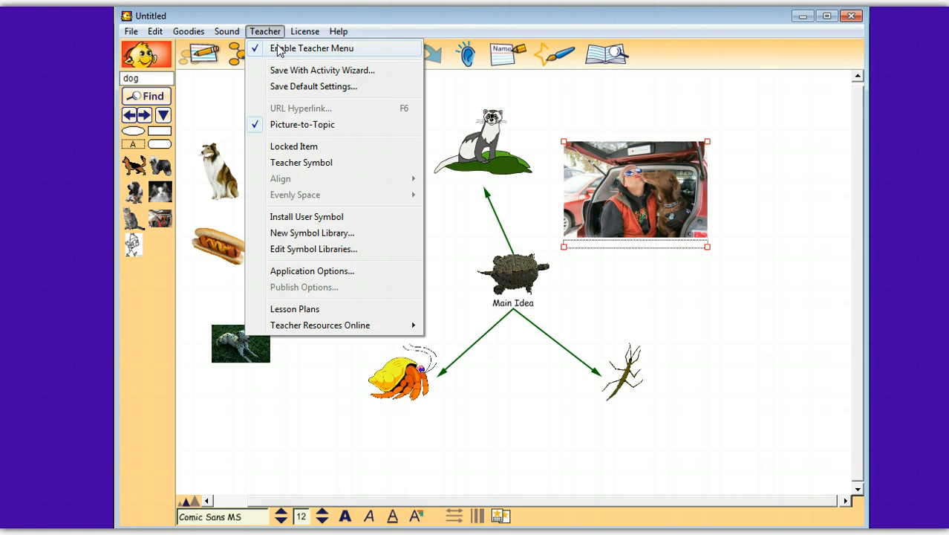
left_click(344, 234)
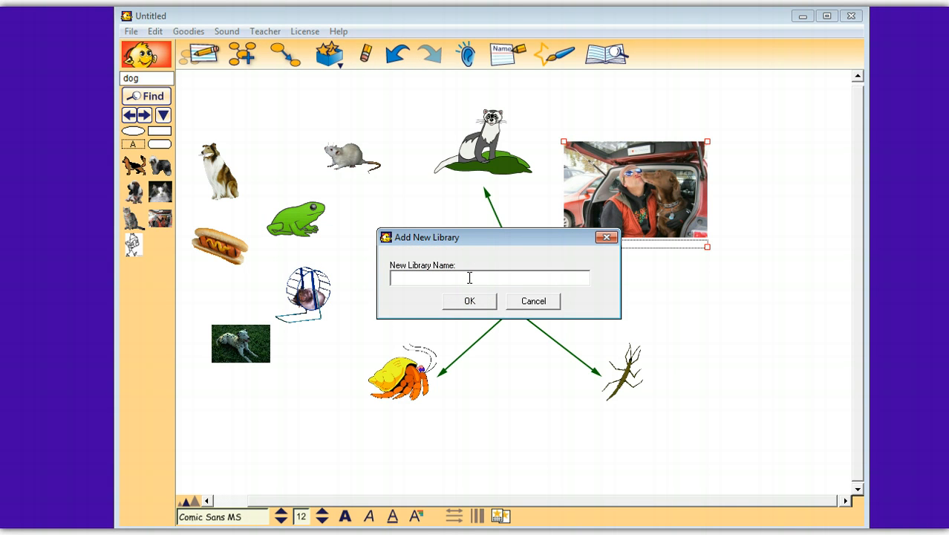
type("Horses")
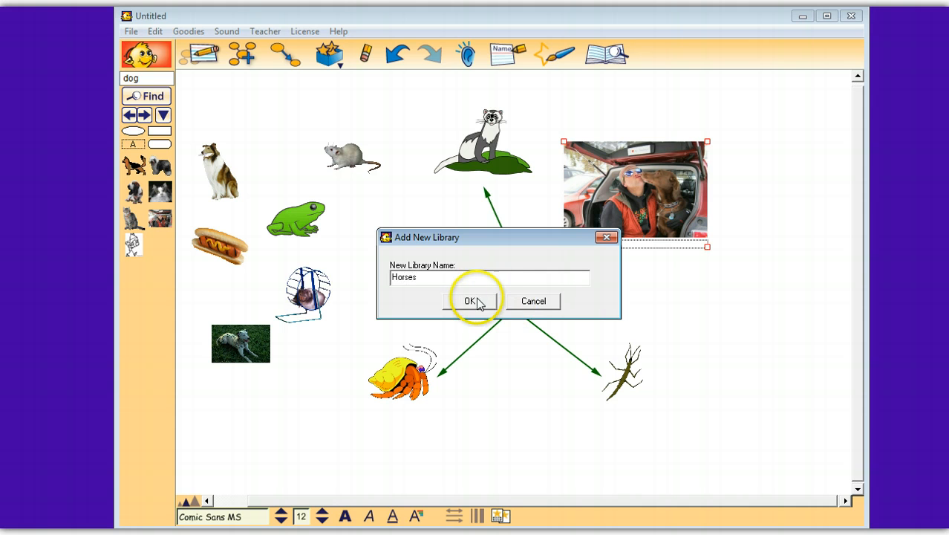
left_click(474, 300)
- Open the symbol libraries for editing and choose Animals & P - Farm Animals as the source alongside Horses
left_click(265, 32)
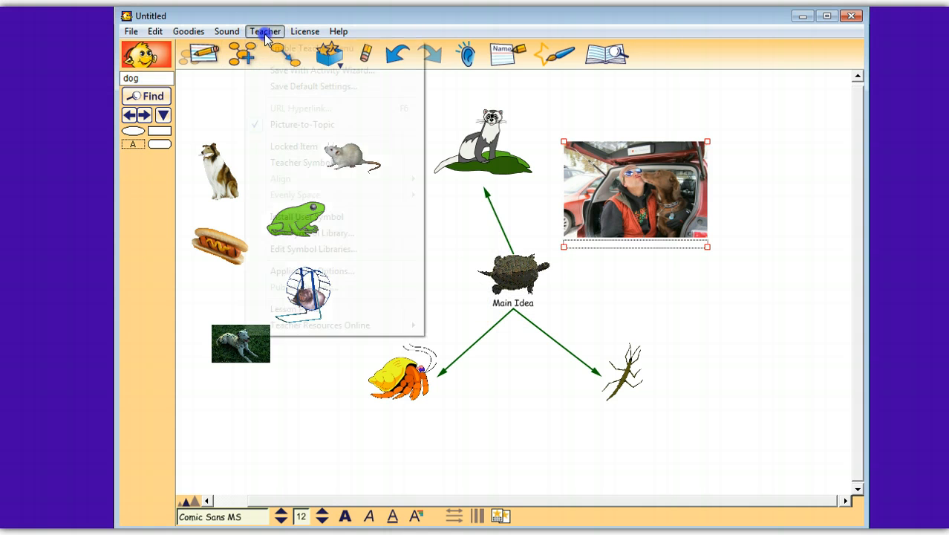
left_click(315, 251)
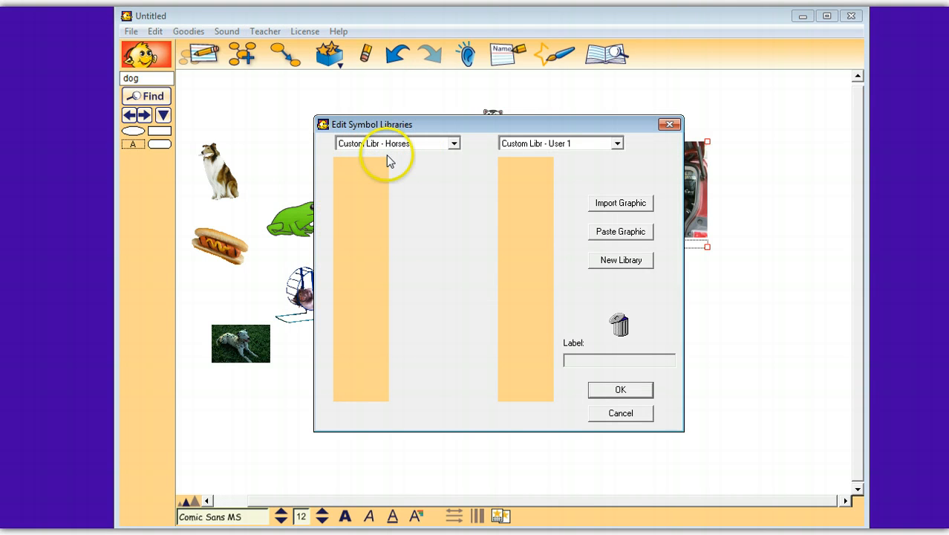
left_click(617, 144)
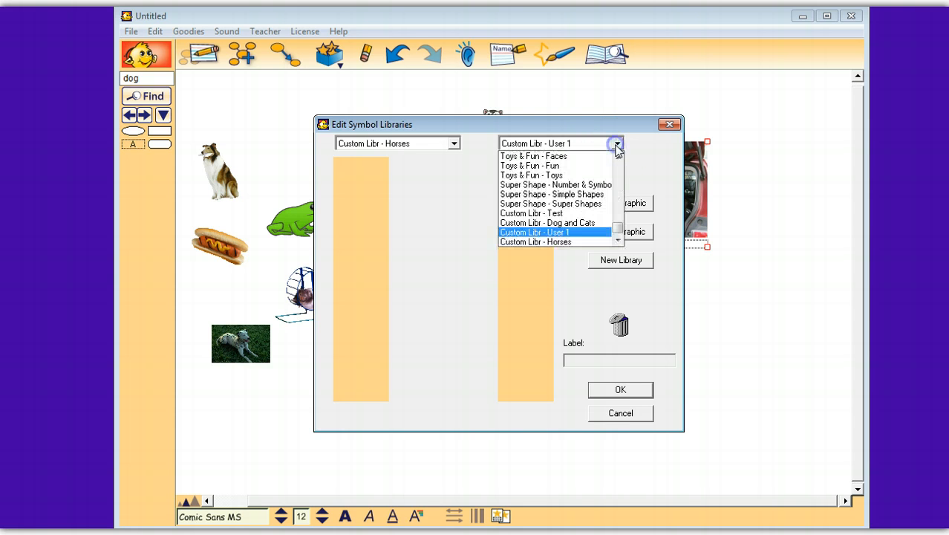
left_click_drag(617, 229, 617, 168)
left_click(577, 183)
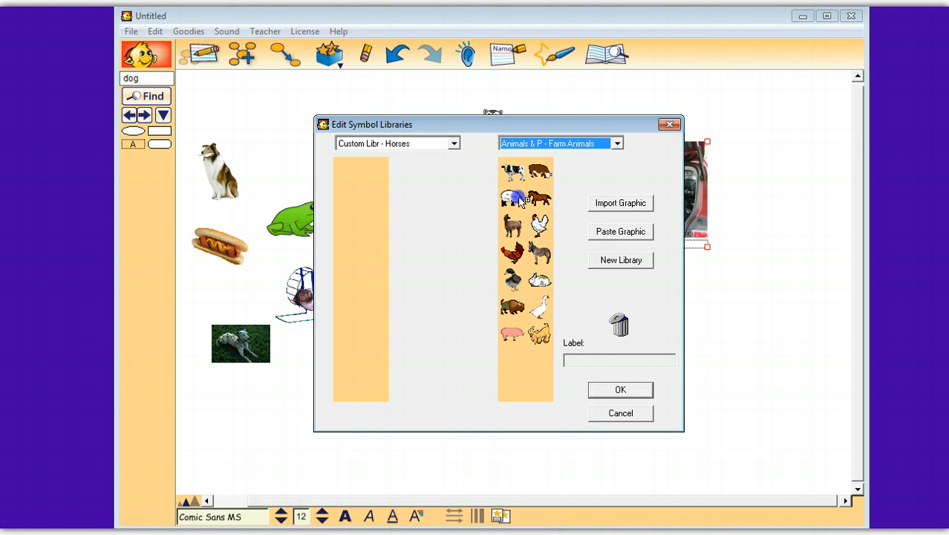
- Copy the brown horse and the llama symbols from Farm Animals into the Horses library
left_click_drag(539, 198, 520, 202)
left_click_drag(349, 171, 376, 174)
left_click(507, 223)
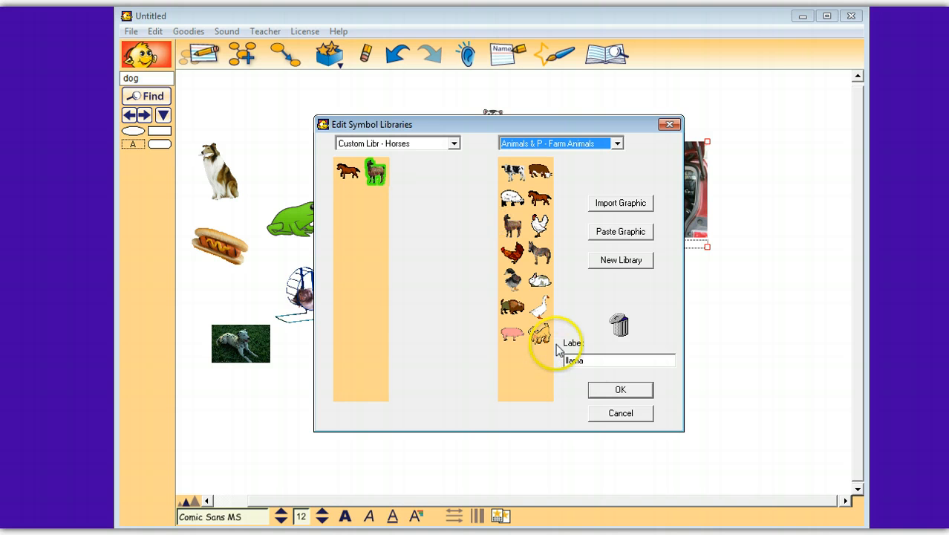
- Delete the llama symbol from the Horses library and save the library changes
left_click(373, 168)
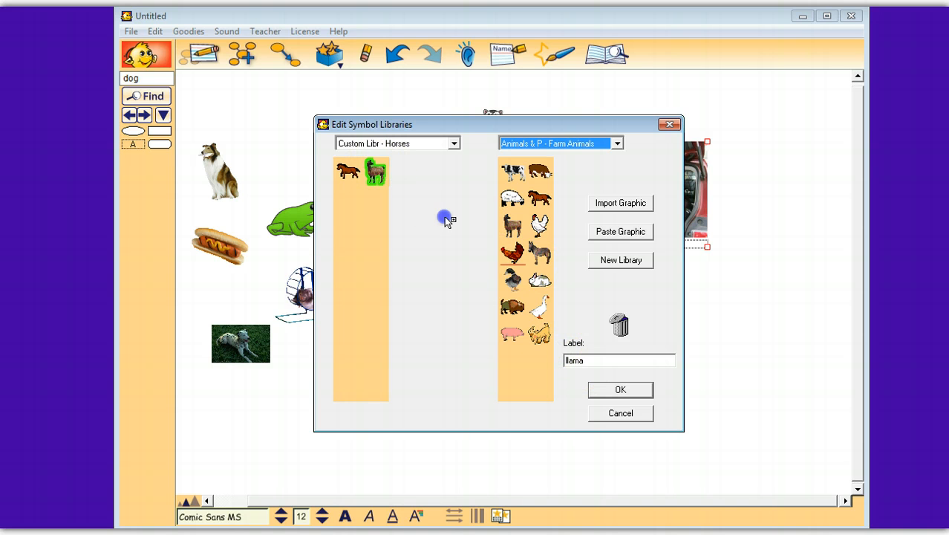
left_click(617, 388)
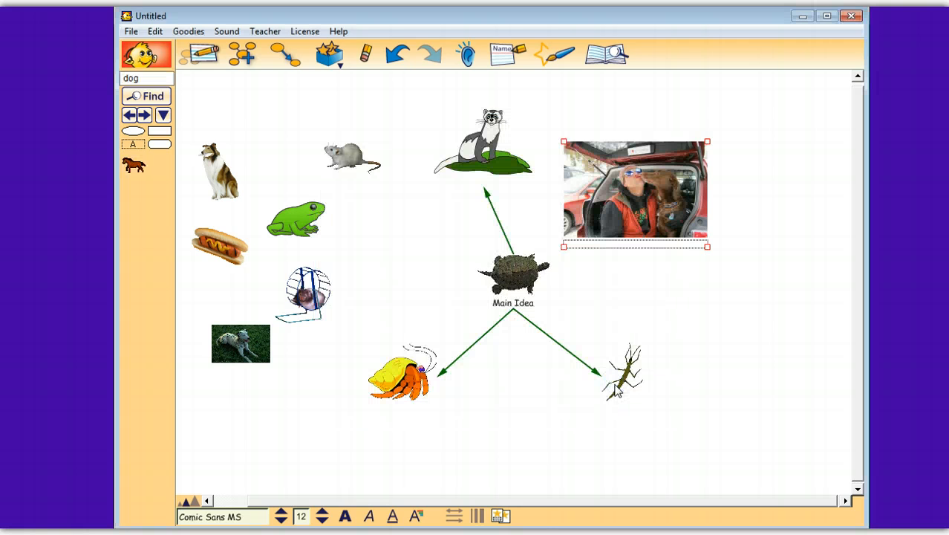
left_click(616, 392)
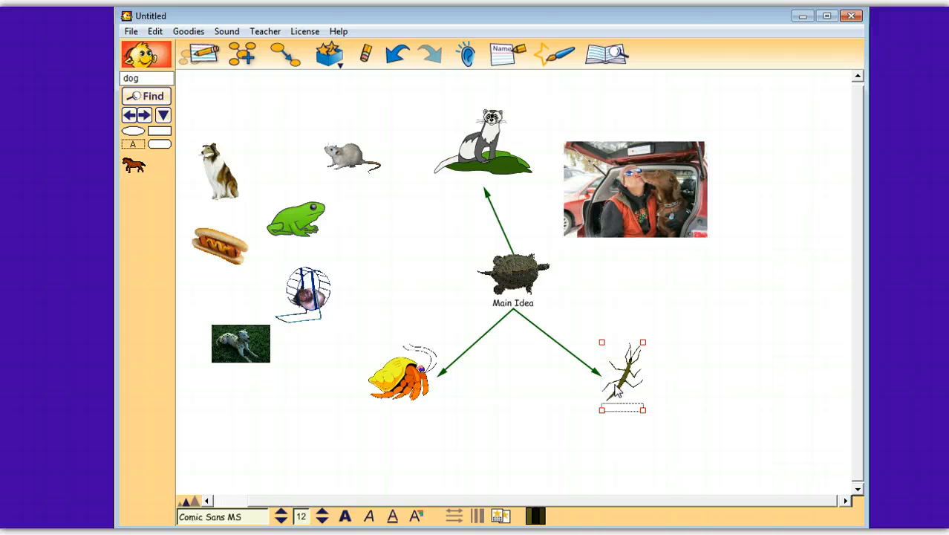